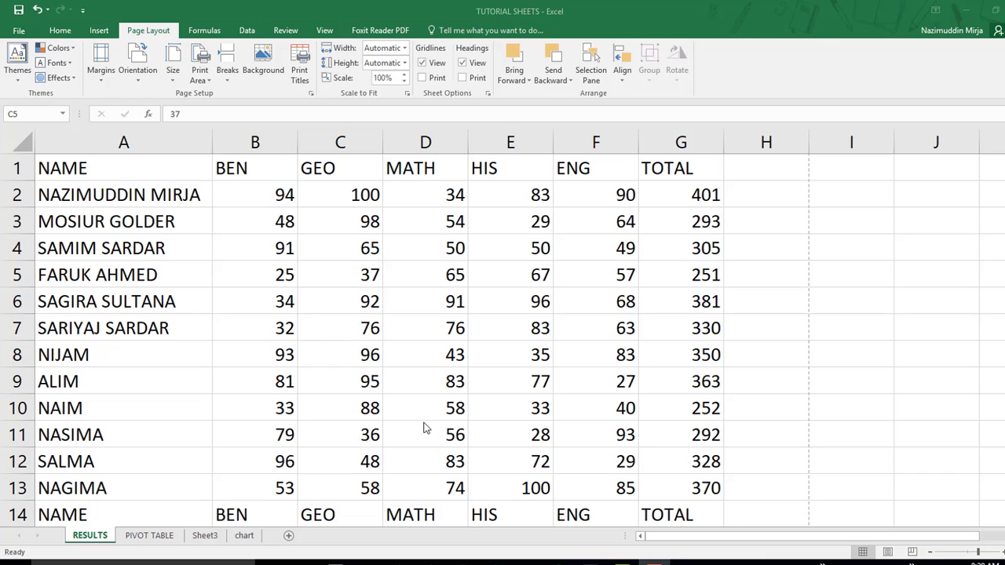
Scroll through the RESULTS marks sheet, then bring up the workbook's File Info page.
click(8, 32)
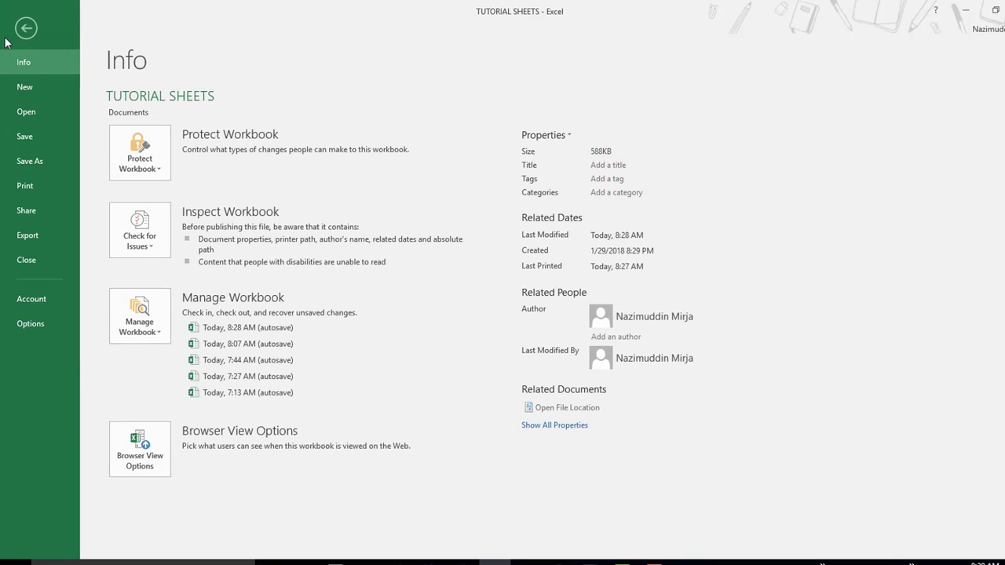
click(26, 30)
scroll(306, 386, down, 5)
scroll(366, 411, down, 6)
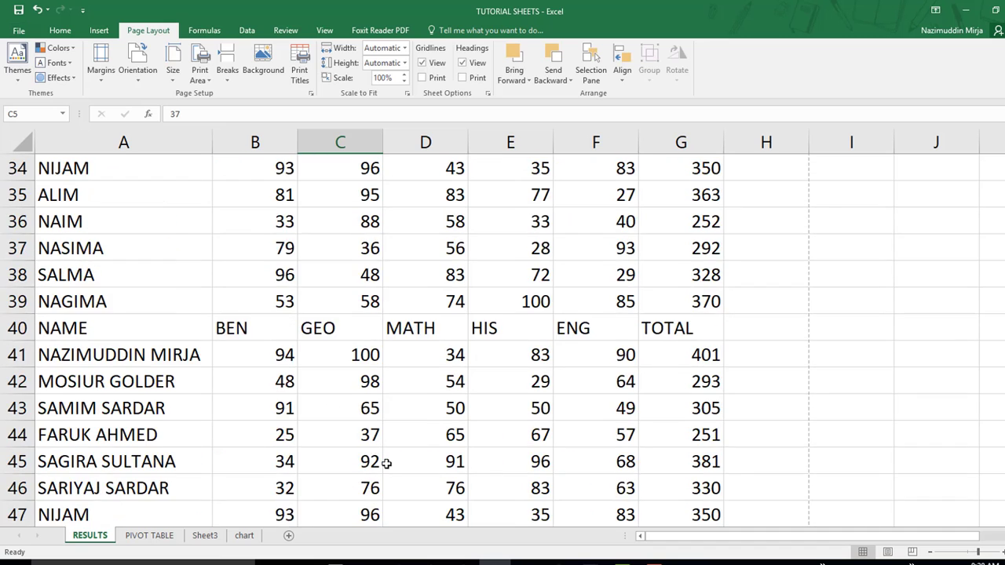
scroll(385, 463, down, 7)
scroll(386, 464, up, 6)
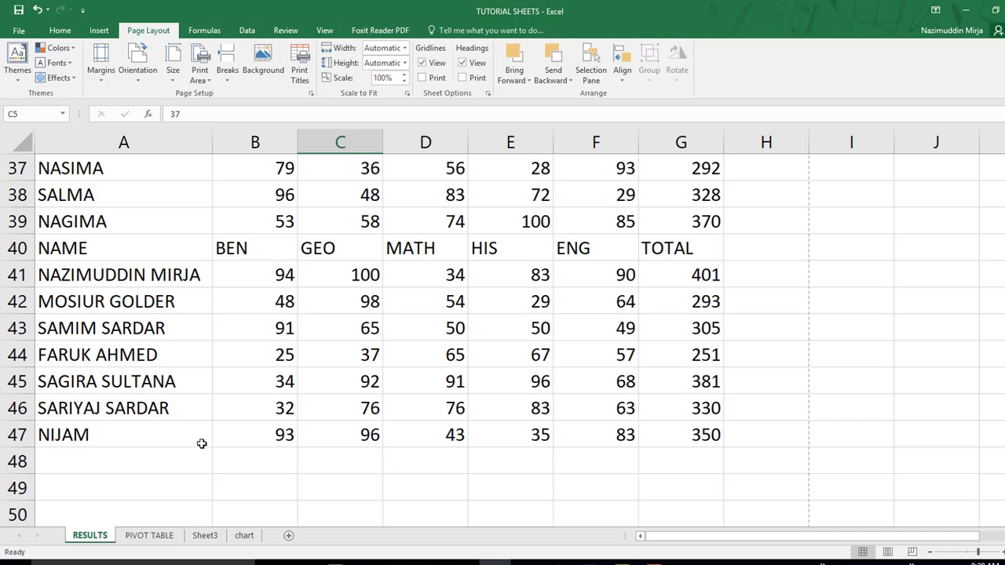
click(20, 32)
Review the one-page A4 print preview of all mark tables, then go back to the worksheet.
click(14, 193)
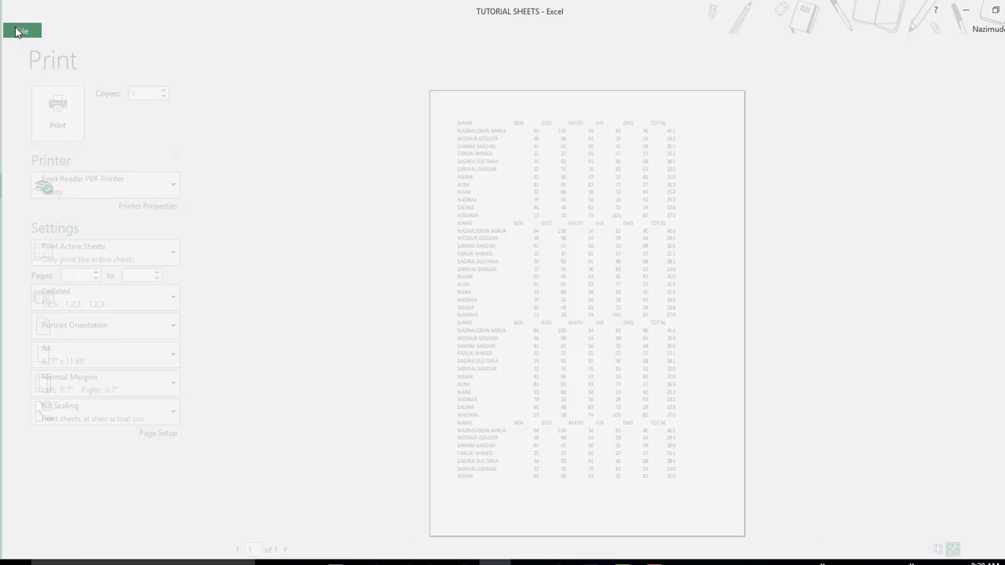
click(26, 29)
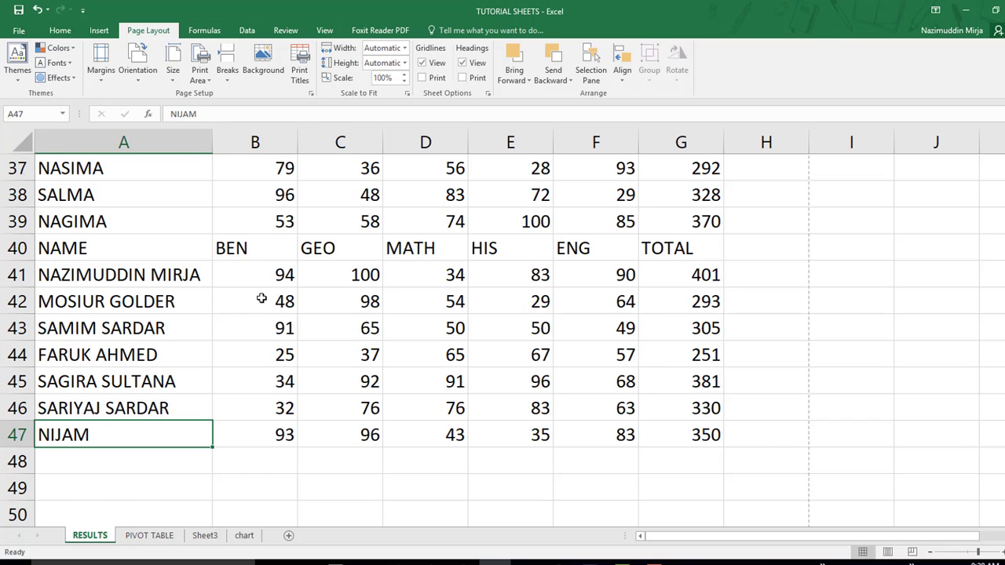
scroll(262, 295, up, 12)
Set cell A47 (NIJAM) as the print area, accepting the single-cell warning.
click(209, 78)
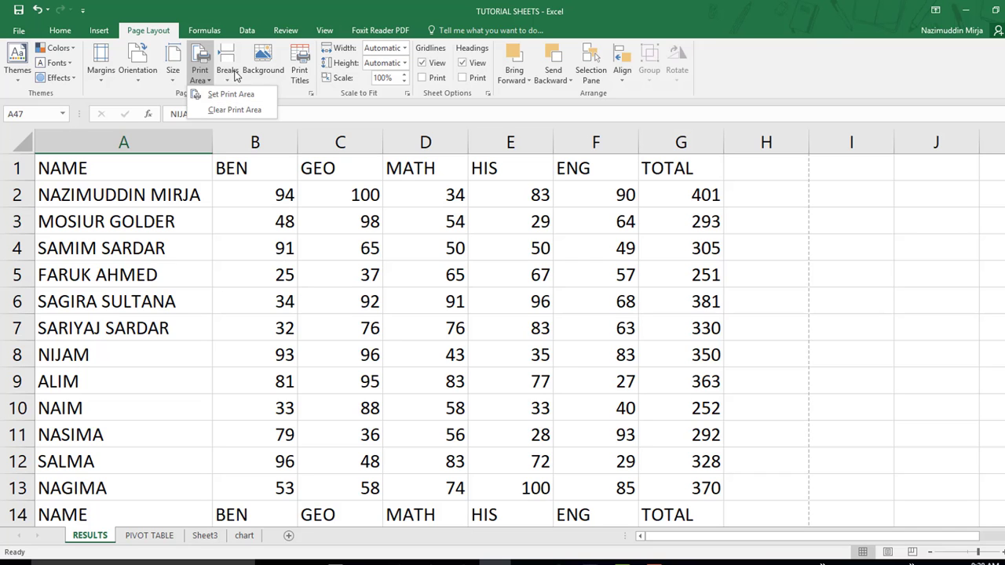
click(230, 95)
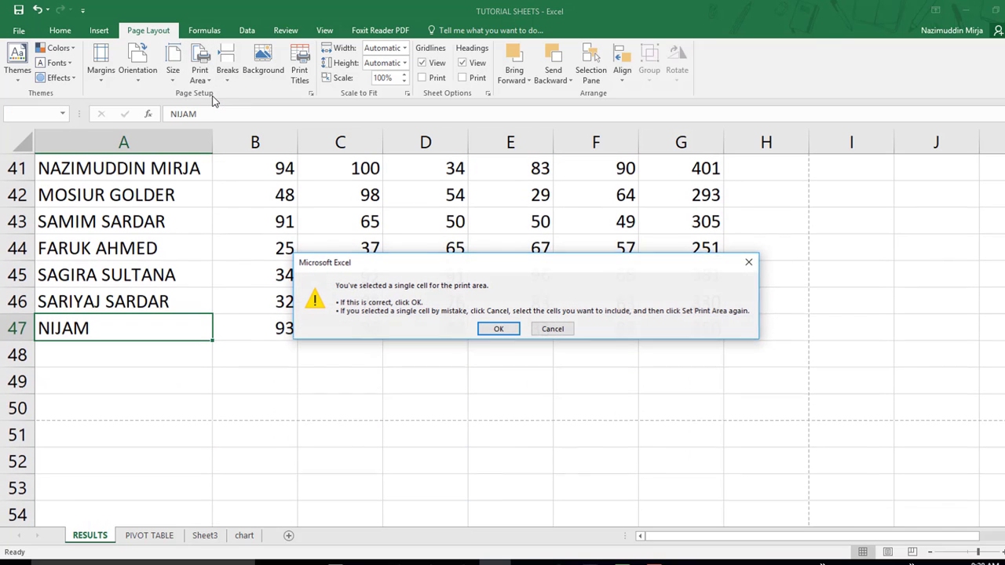
click(500, 329)
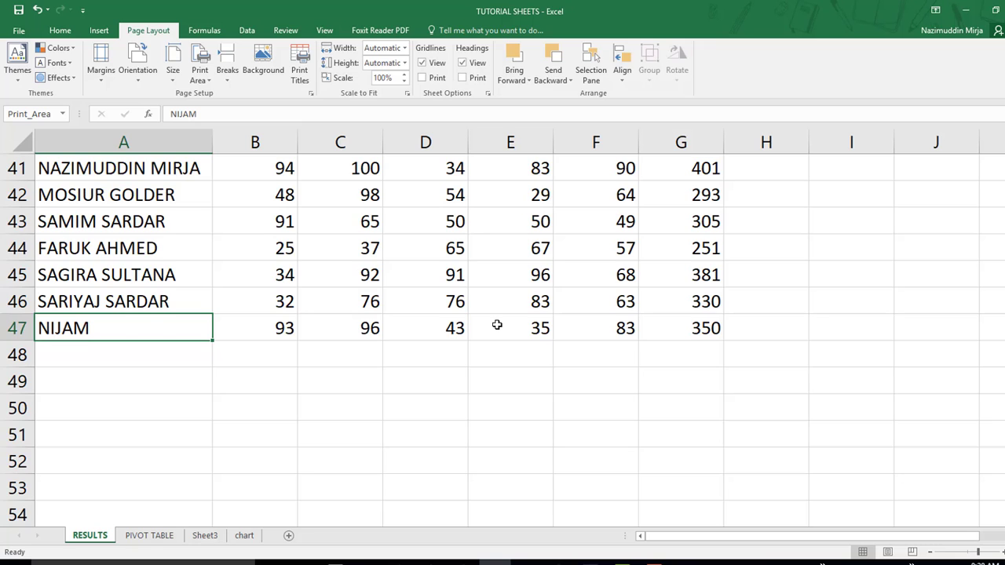
scroll(497, 325, up, 6)
scroll(497, 325, up, 7)
Select A1:G9 and colour its text red with Font Color.
click(613, 384)
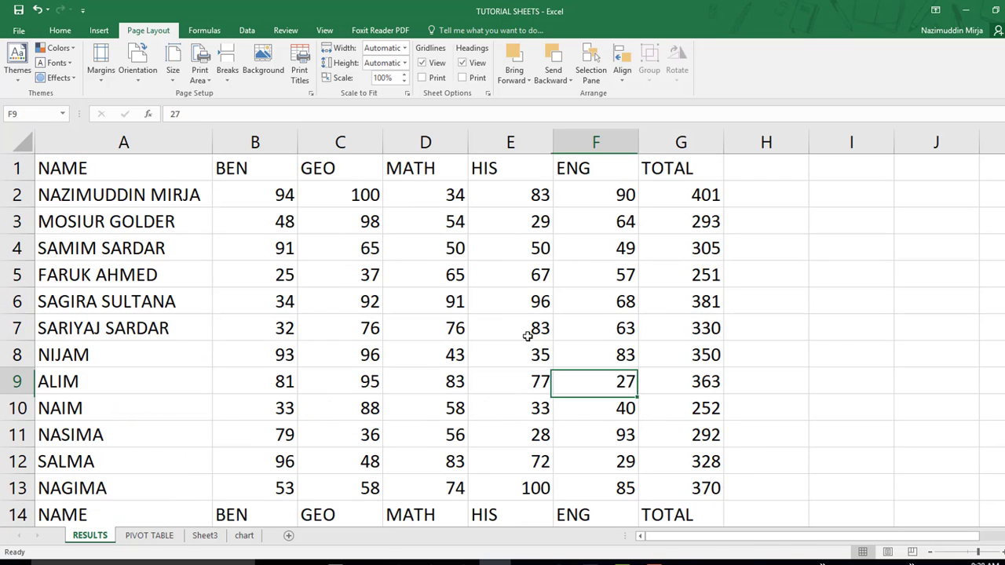
drag(528, 336, 259, 221)
mouse_move(713, 385)
mouse_down()
mouse_move(180, 202)
mouse_move(3, 127)
mouse_up()
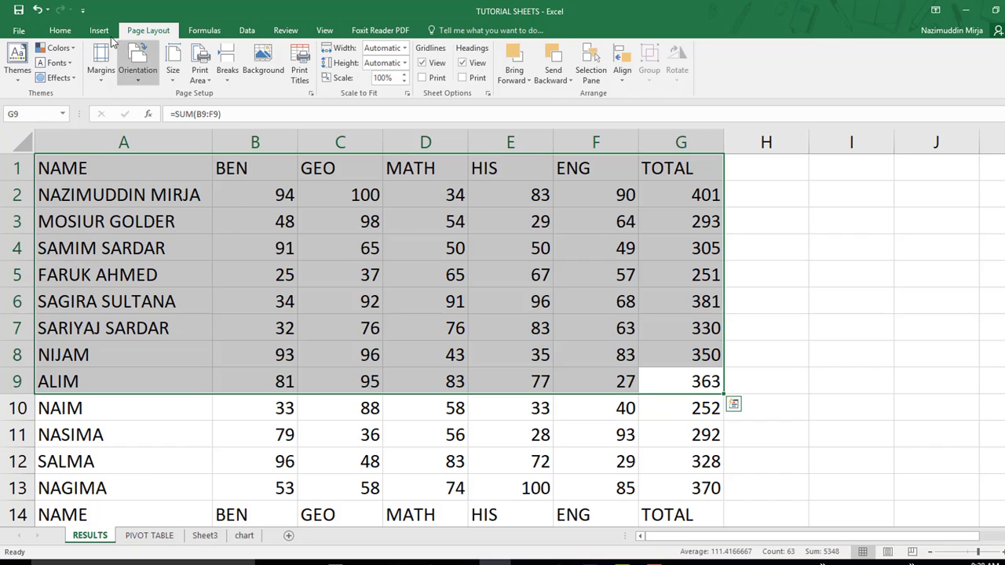
click(61, 31)
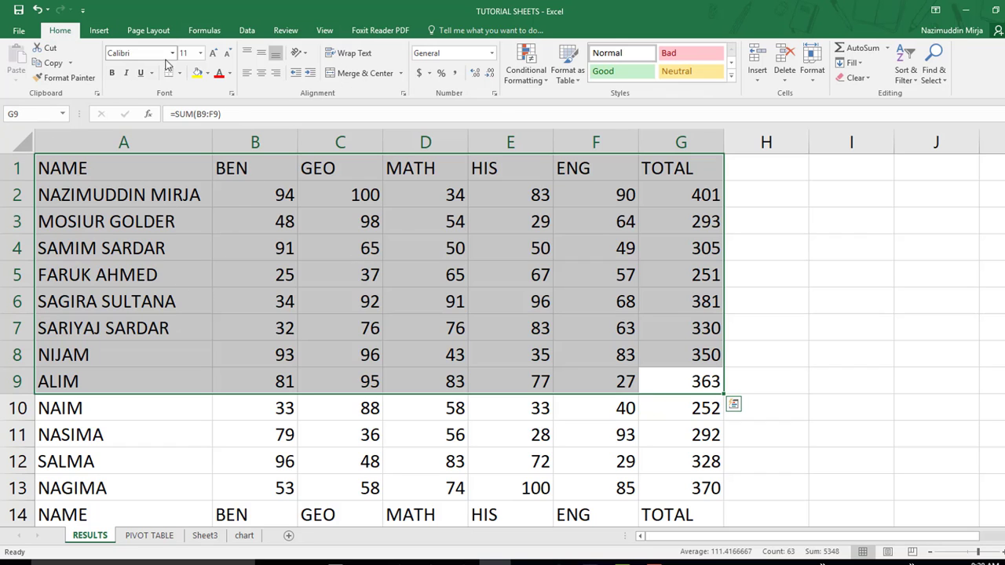
click(220, 74)
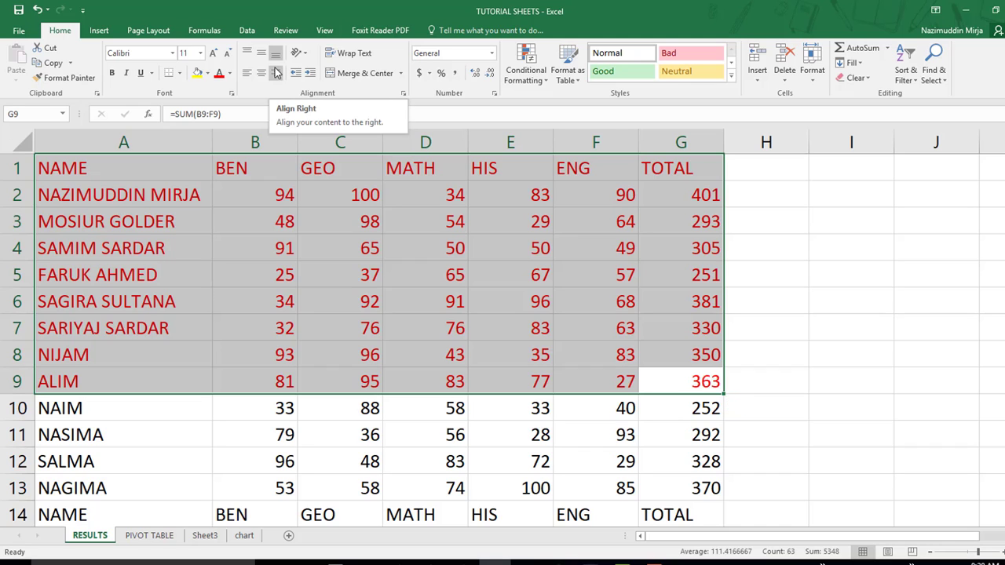
click(151, 33)
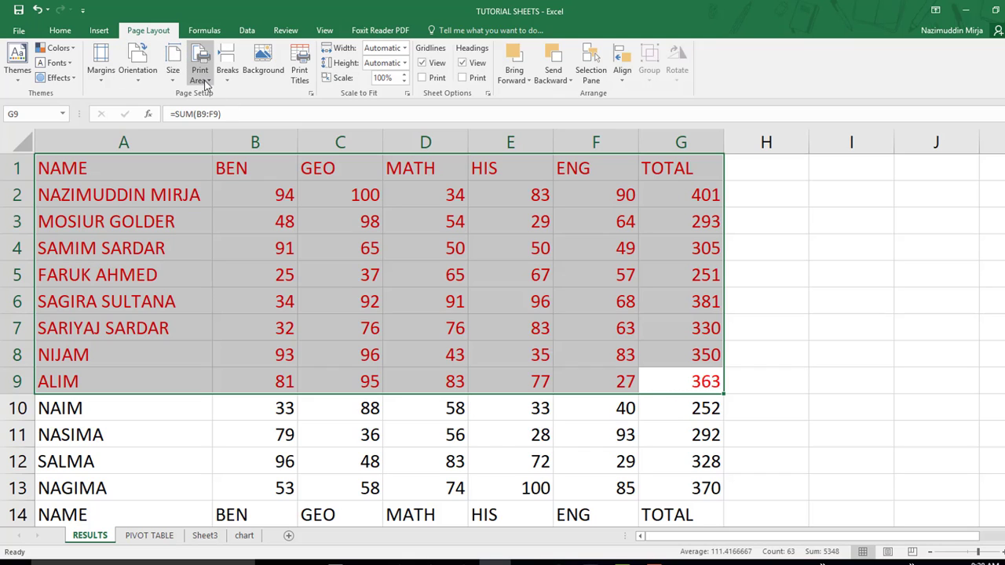
Clear the A47 print area and set A1:G9 as the new print area, then go to File Info.
click(202, 80)
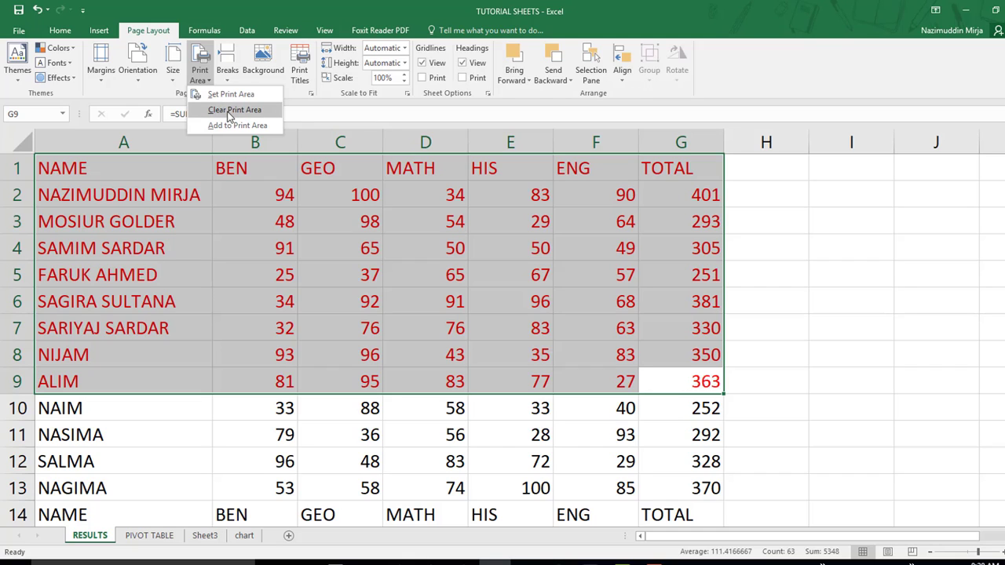
click(229, 115)
click(205, 76)
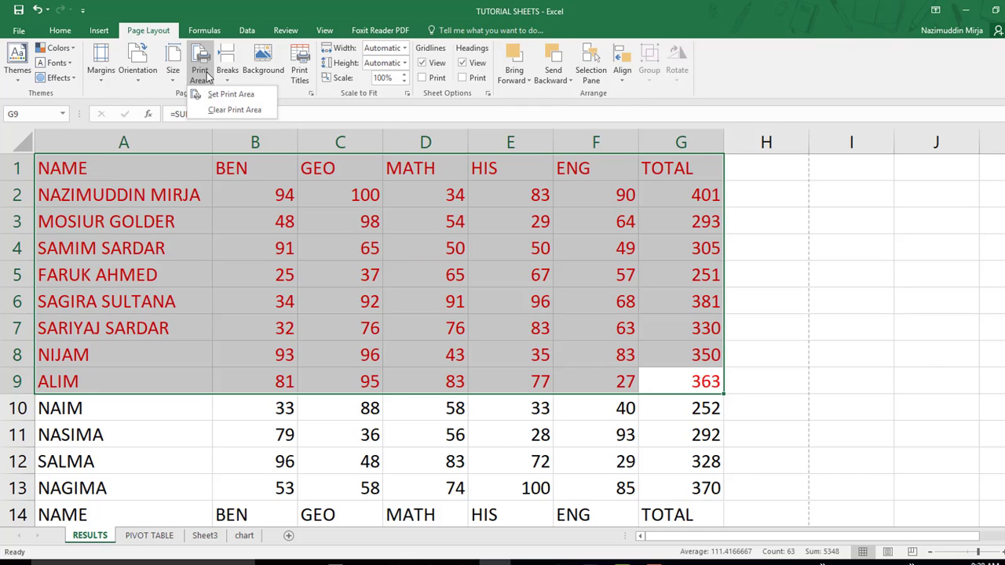
click(236, 98)
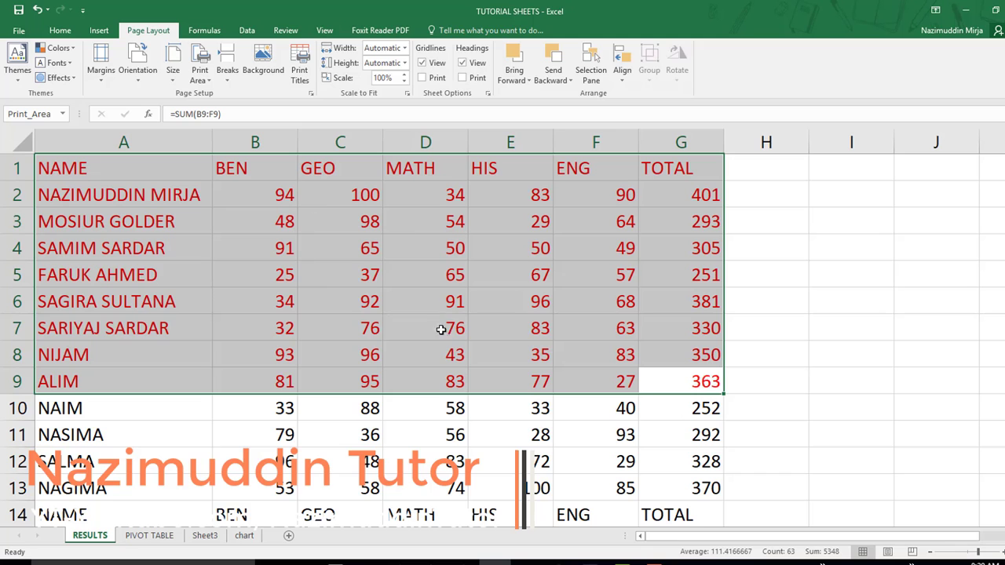
click(19, 30)
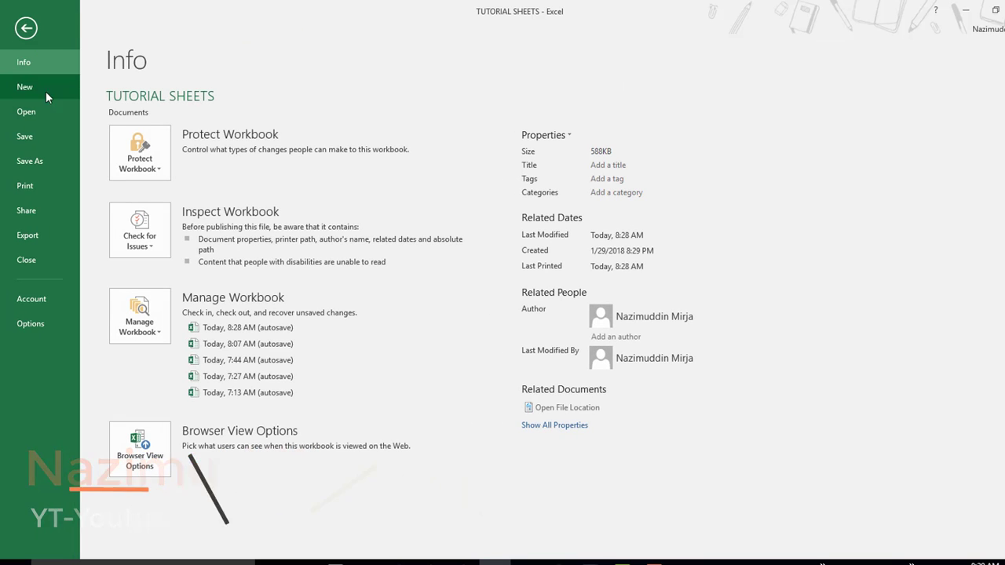
Check the print preview showing only rows A1:G9, then return to the worksheet.
click(46, 186)
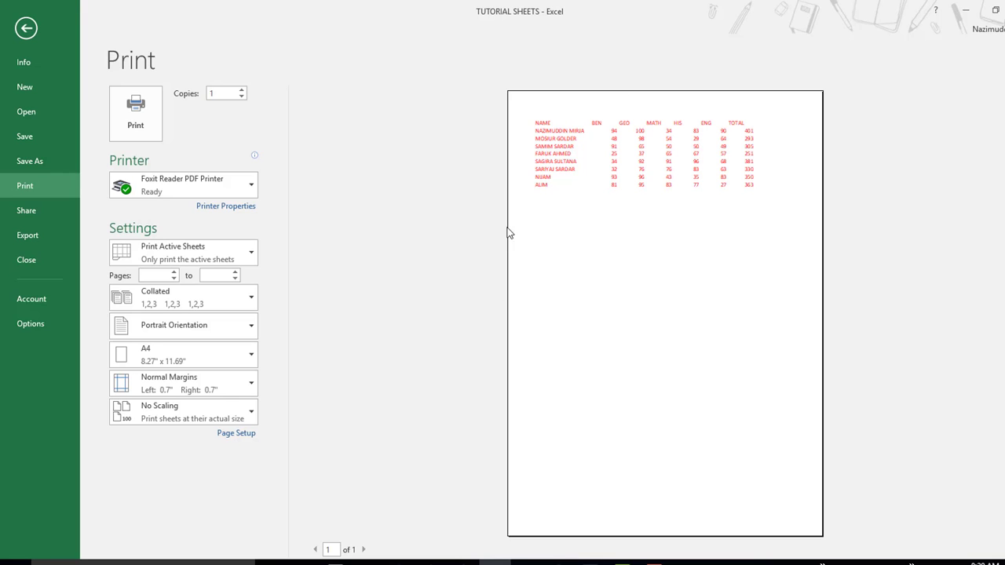
click(25, 29)
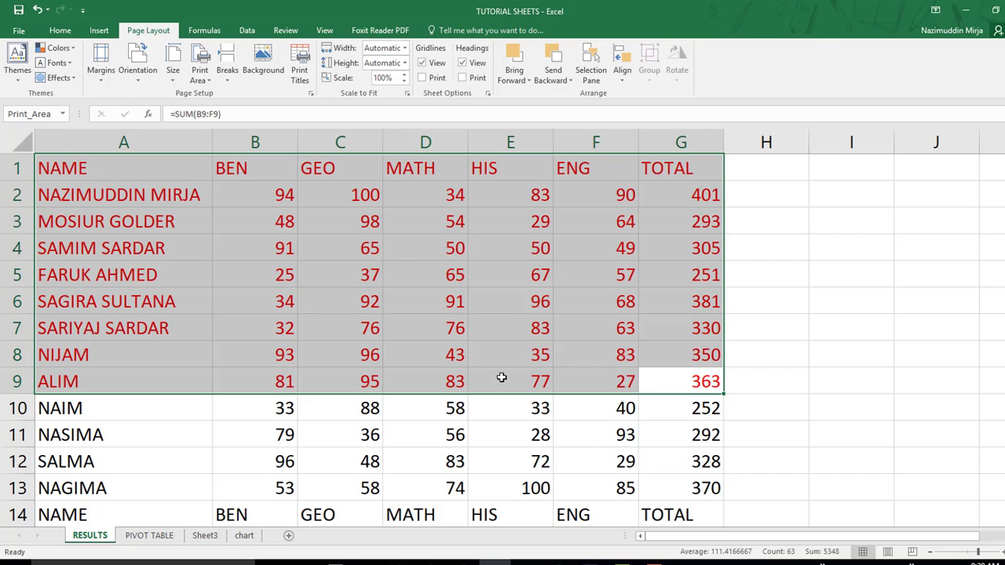
click(199, 79)
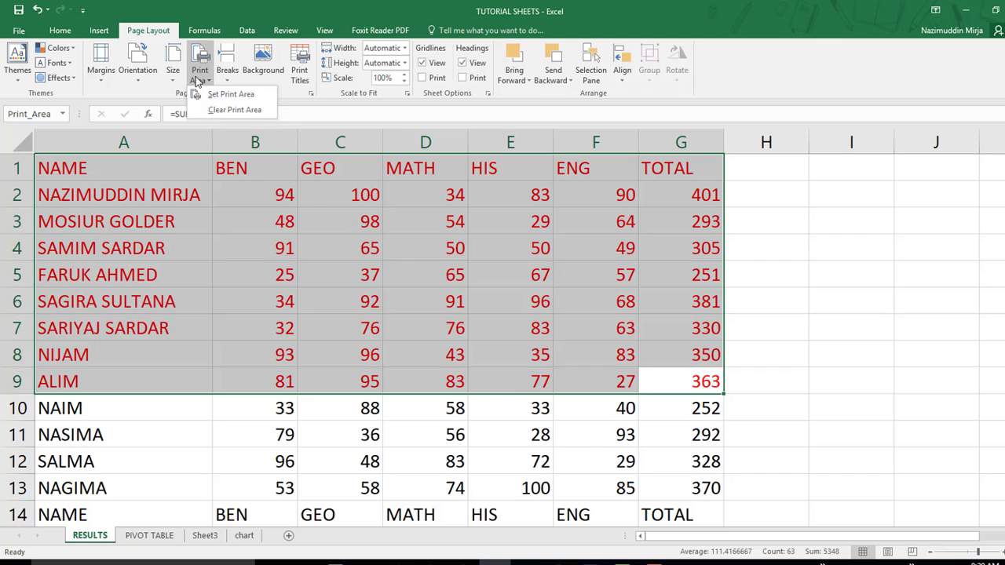
click(312, 197)
click(456, 272)
scroll(570, 425, down, 4)
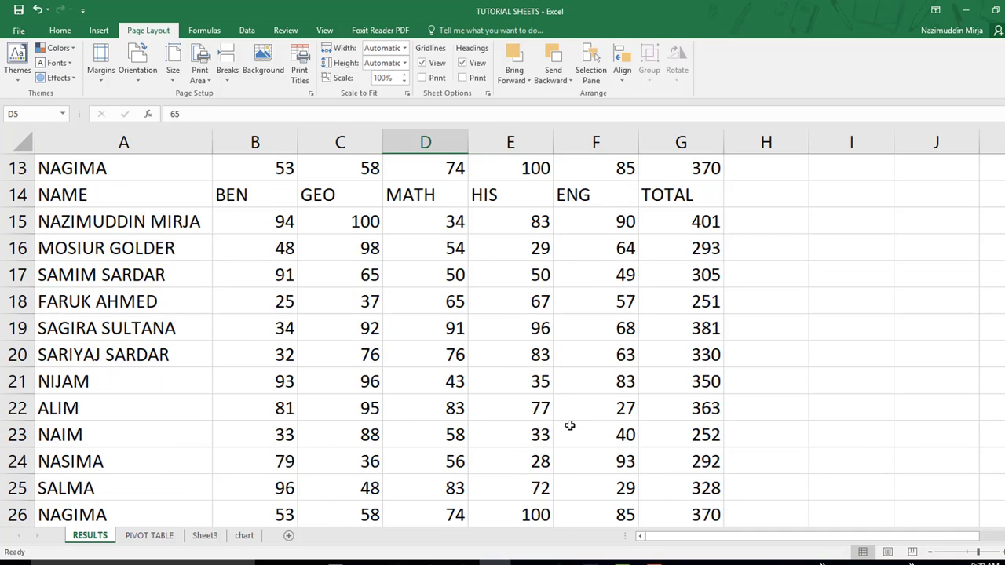
scroll(570, 425, down, 5)
click(13, 30)
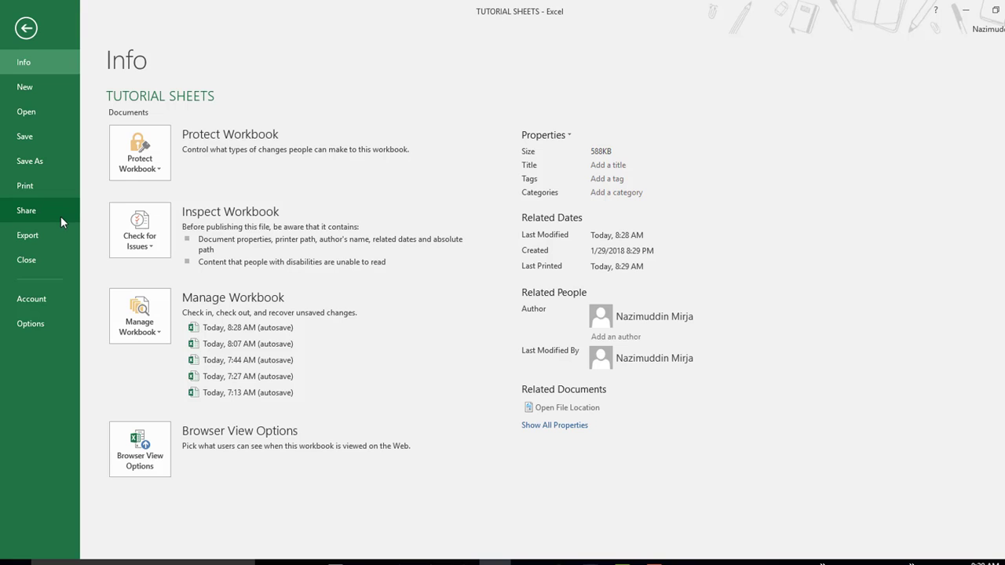
click(27, 188)
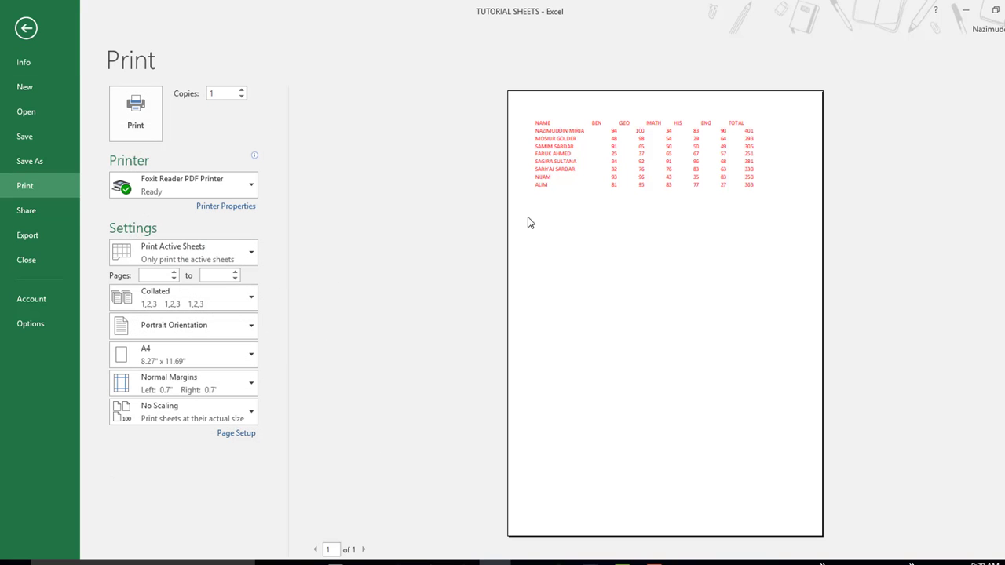
click(26, 29)
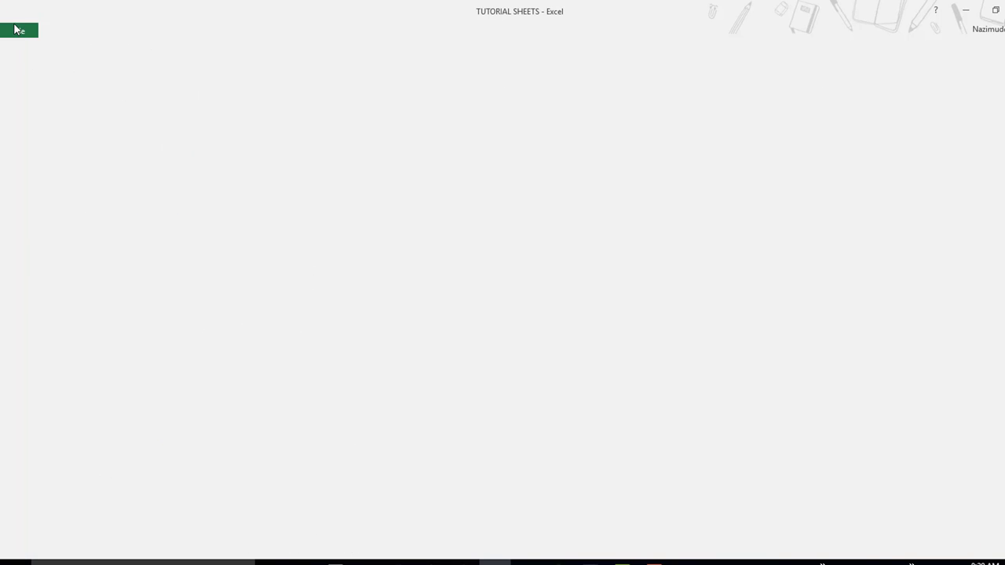
click(200, 77)
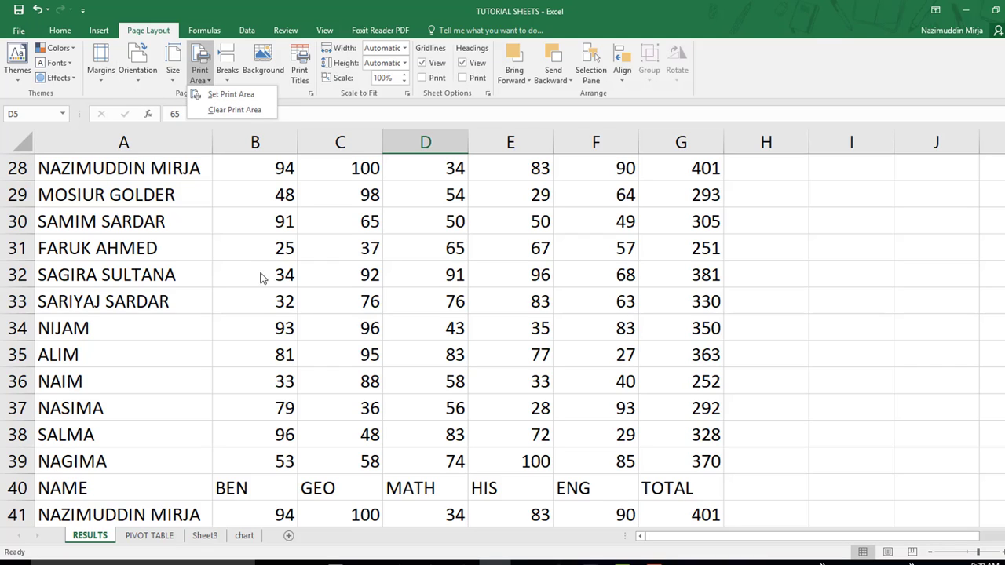
click(269, 301)
scroll(268, 301, up, 9)
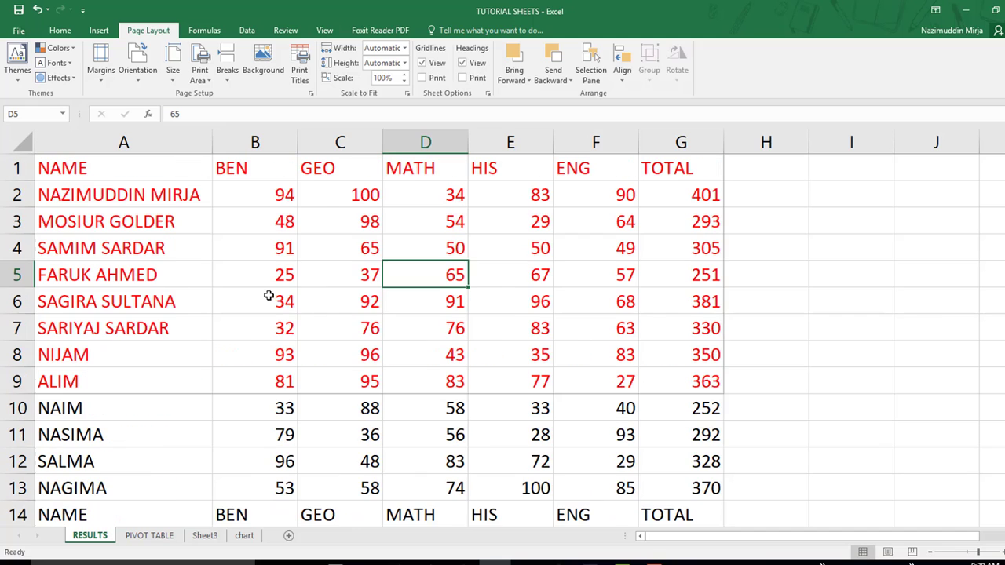
Select G10:G13 and choose Clear Print Area from the Print Area menu.
drag(685, 404, 681, 482)
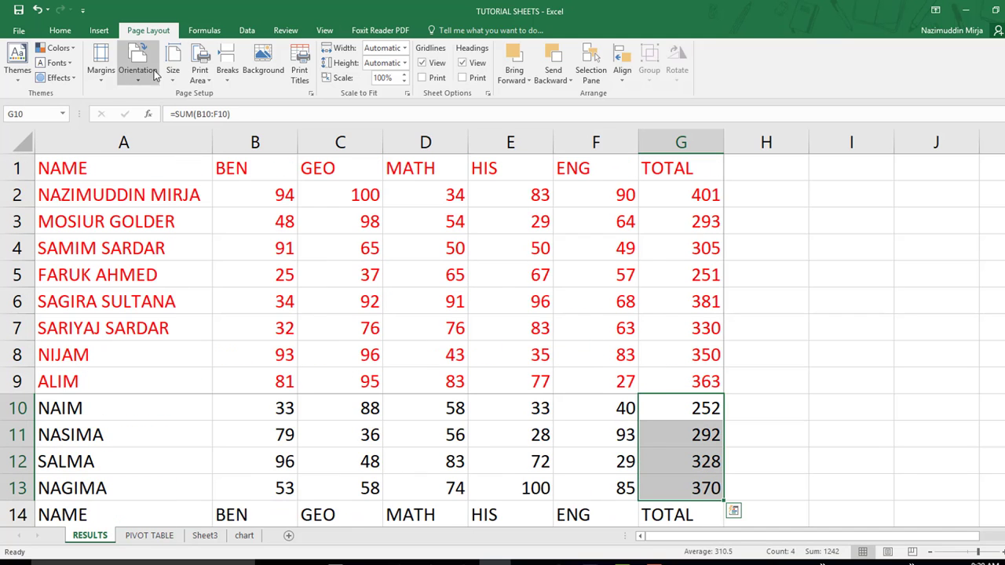
click(206, 80)
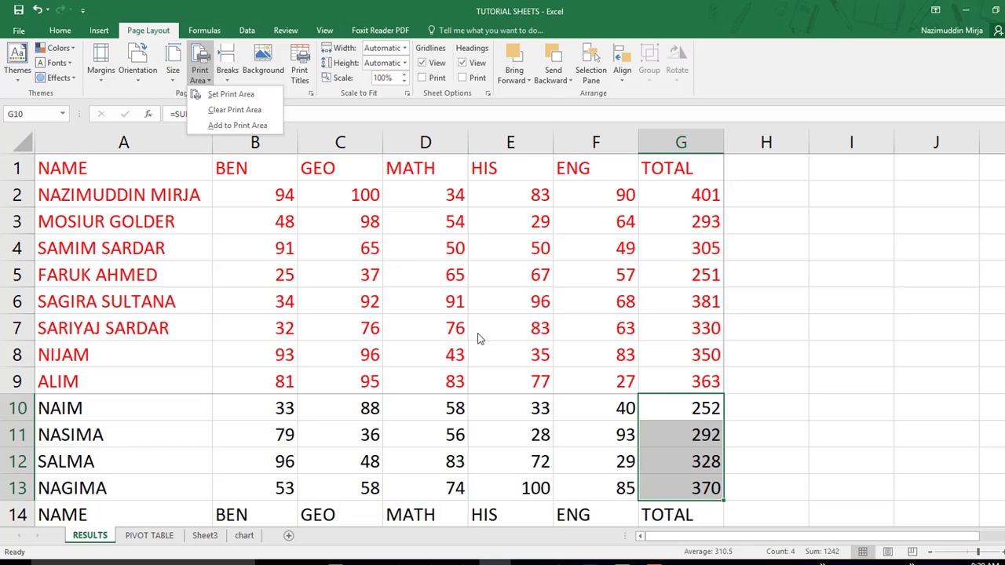
click(495, 279)
Try several cell and range selections, ending with the whole of row 4 selected.
click(505, 281)
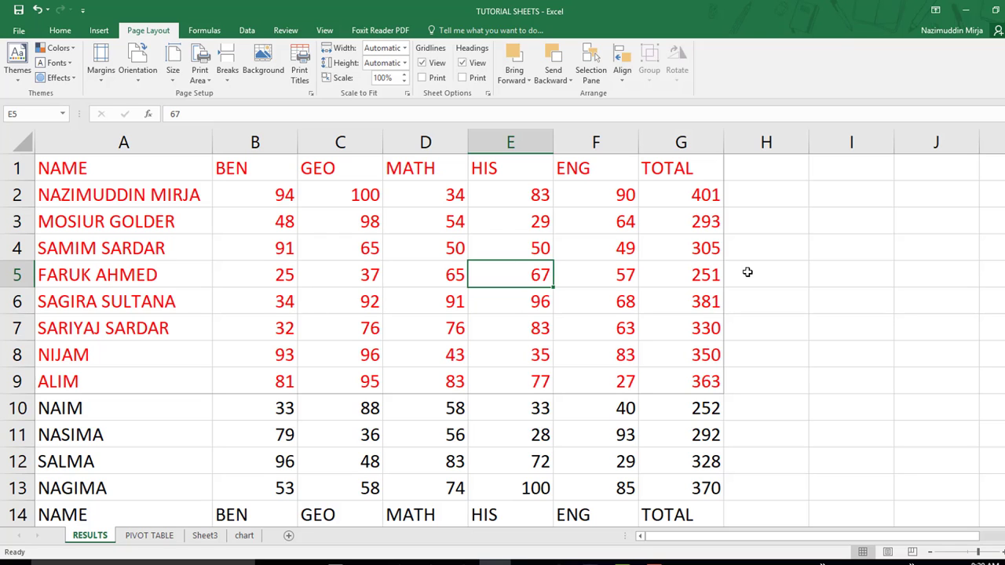
drag(707, 275, 4, 149)
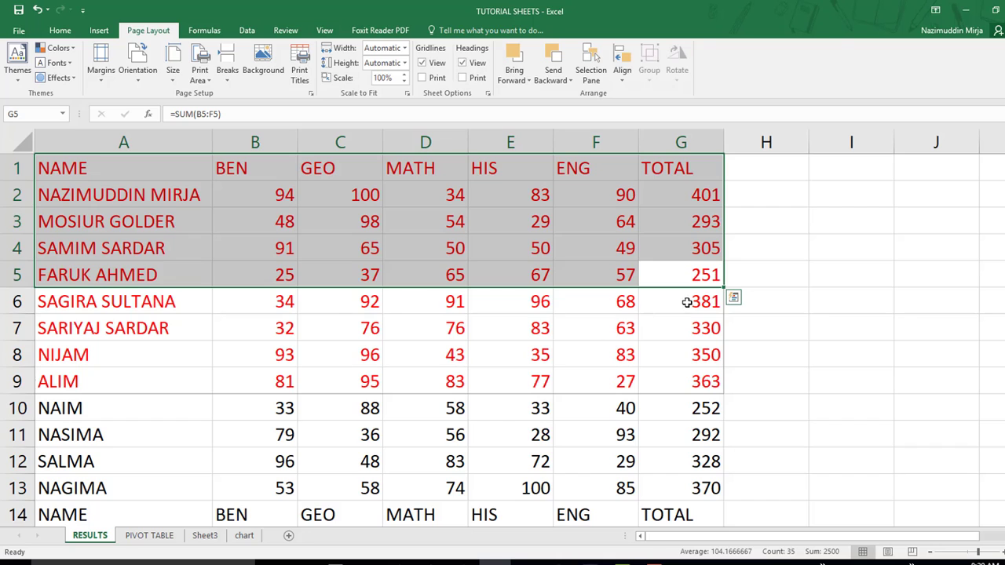
drag(687, 303, 542, 501)
click(336, 318)
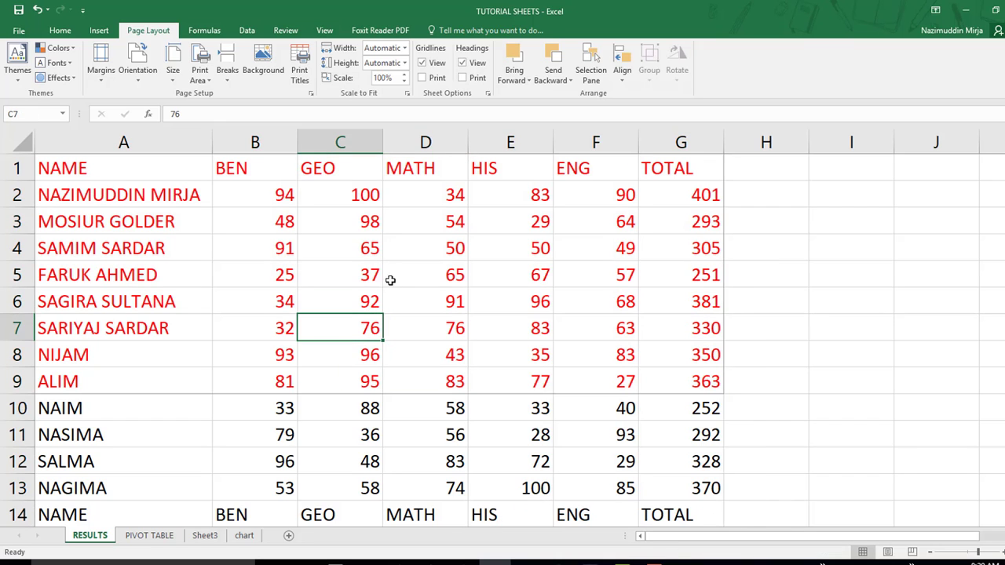
click(452, 241)
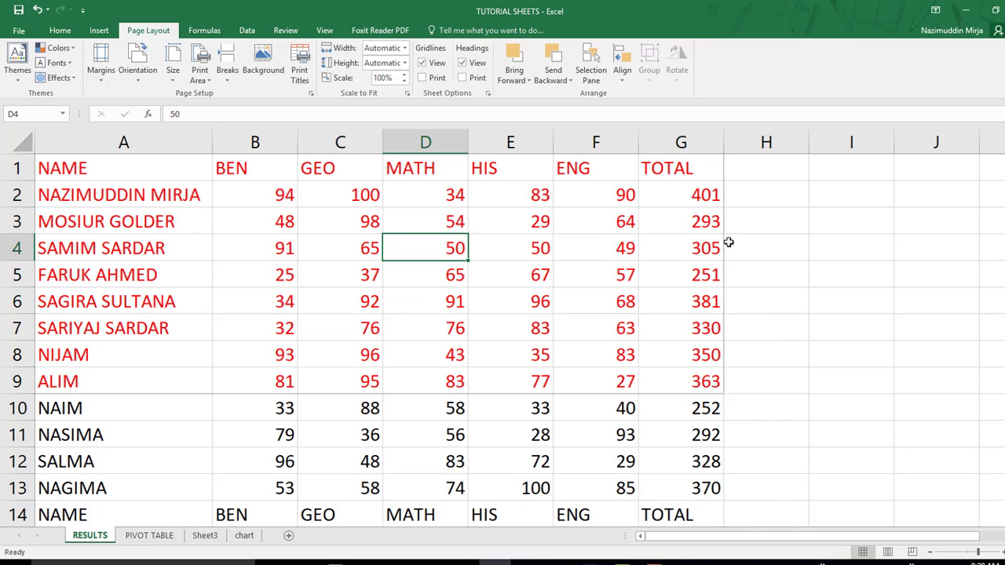
drag(727, 242, 161, 227)
click(157, 248)
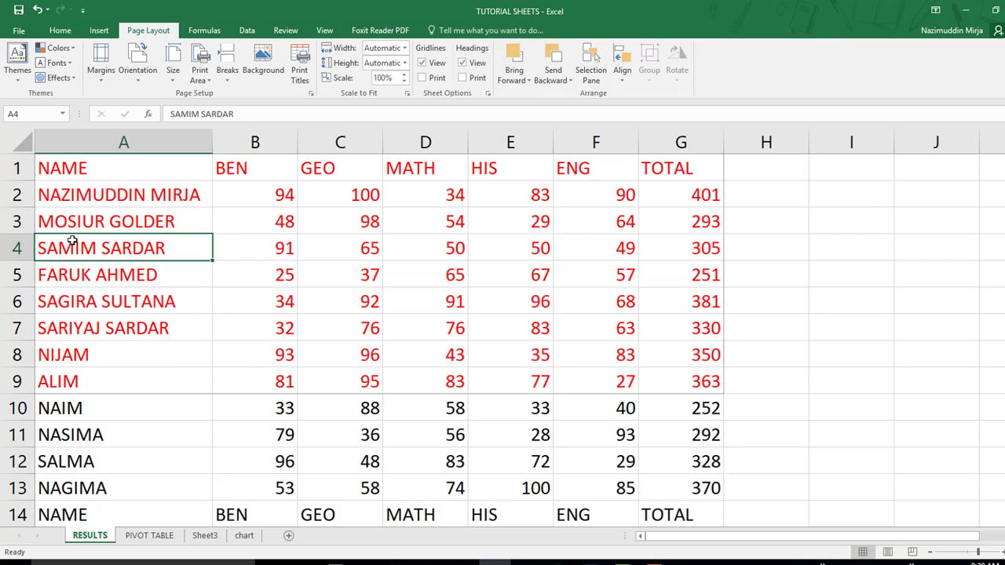
click(24, 248)
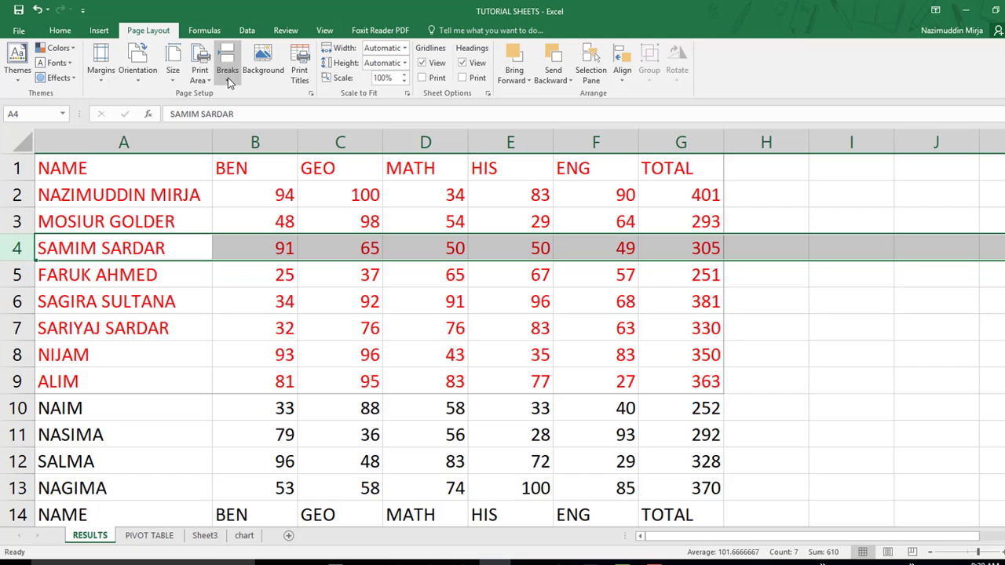
Insert a manual page break above row 4 via Breaks > Insert Page Break.
click(227, 70)
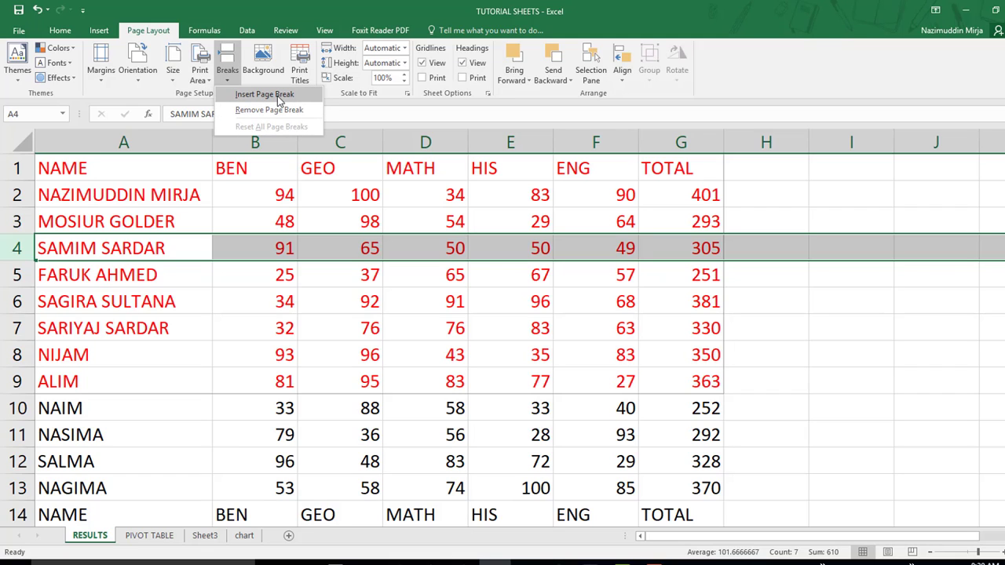
click(278, 99)
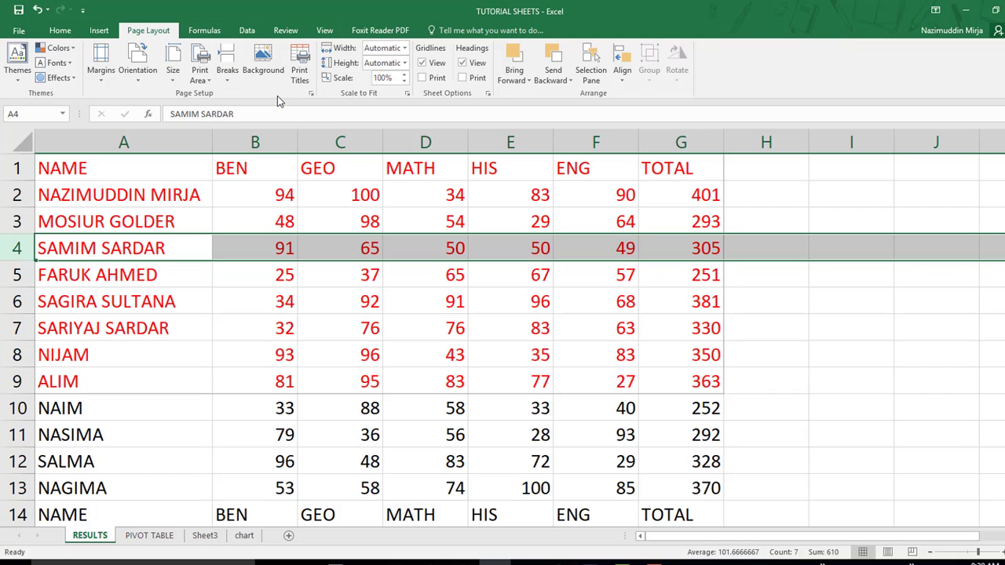
click(314, 308)
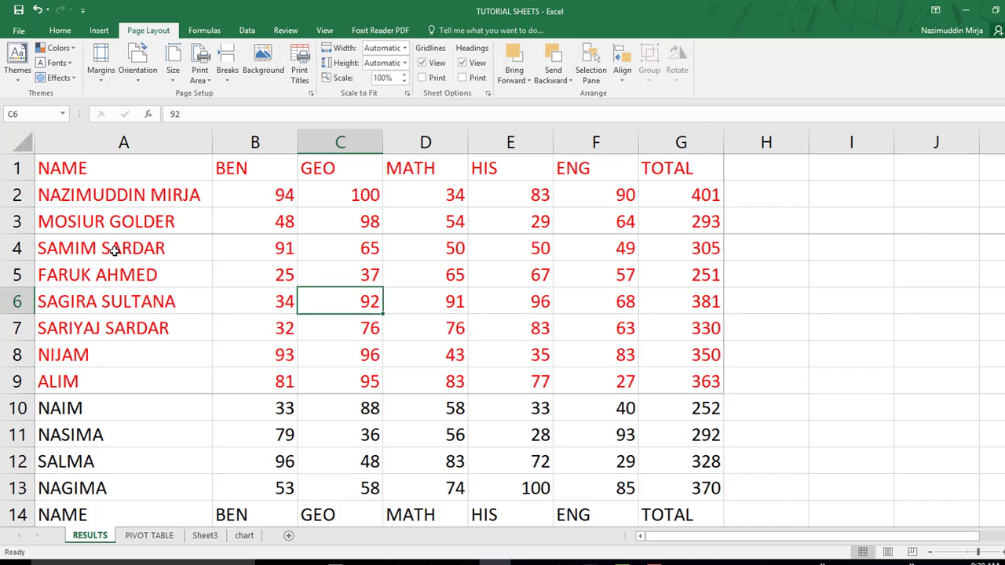
click(16, 31)
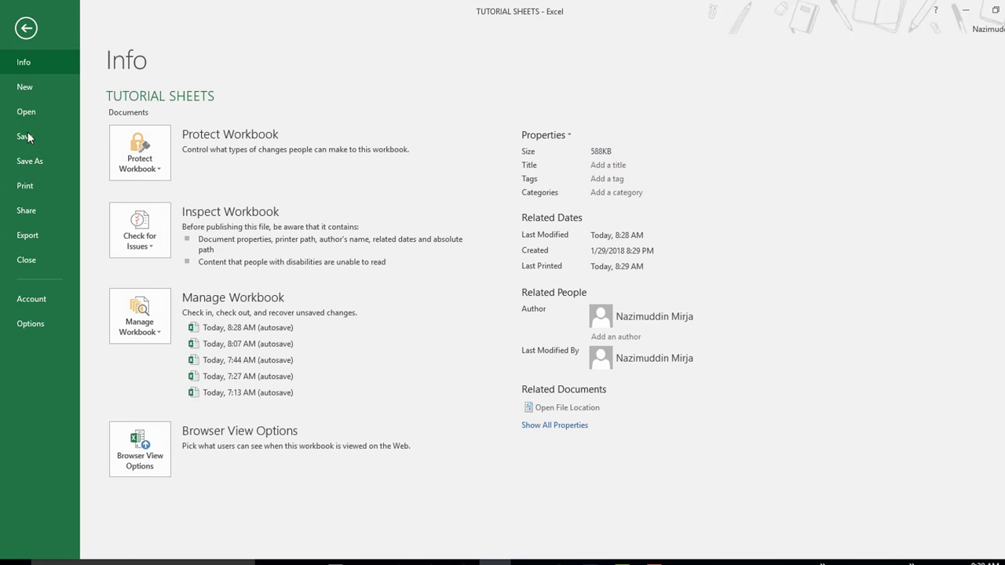
click(27, 187)
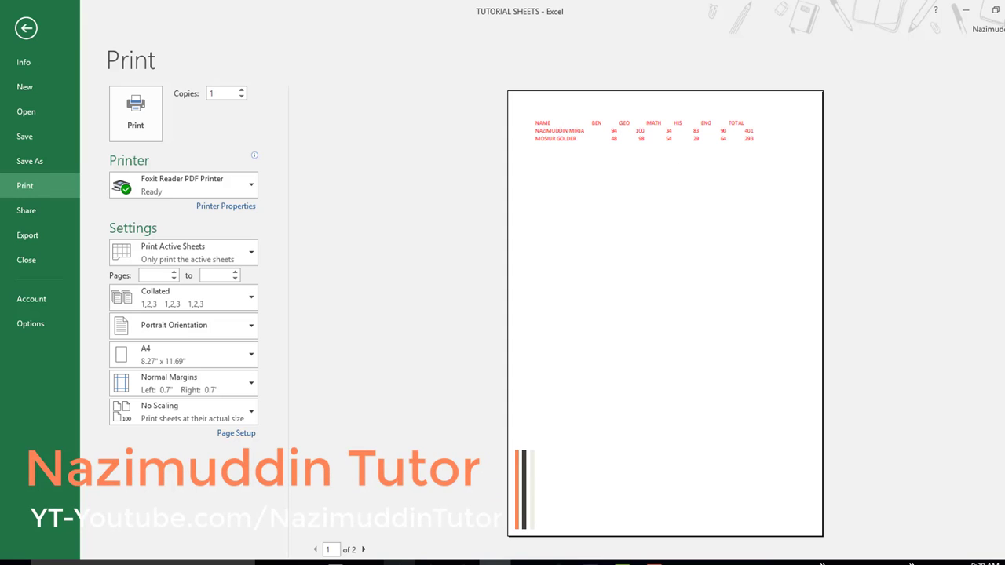
click(364, 550)
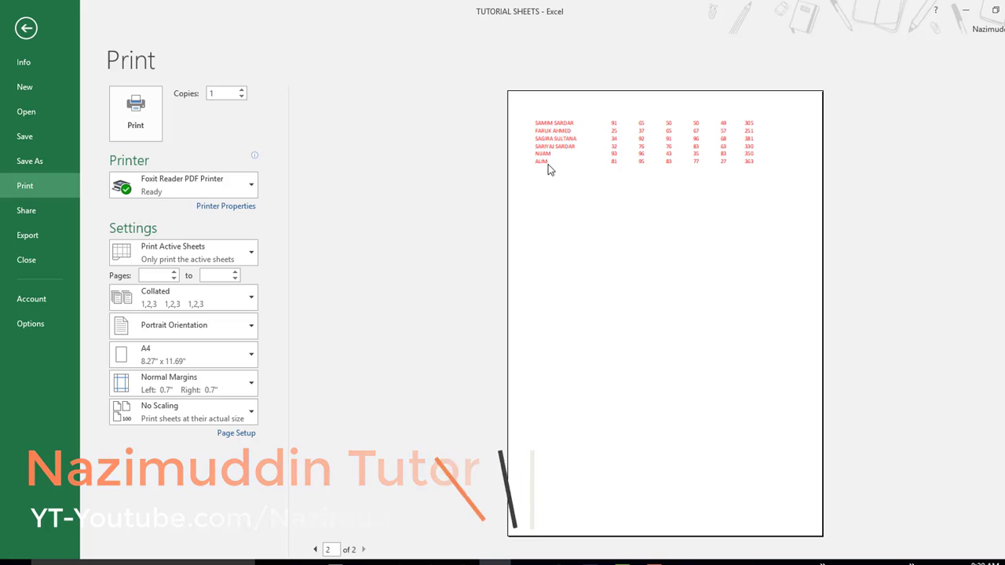
click(26, 28)
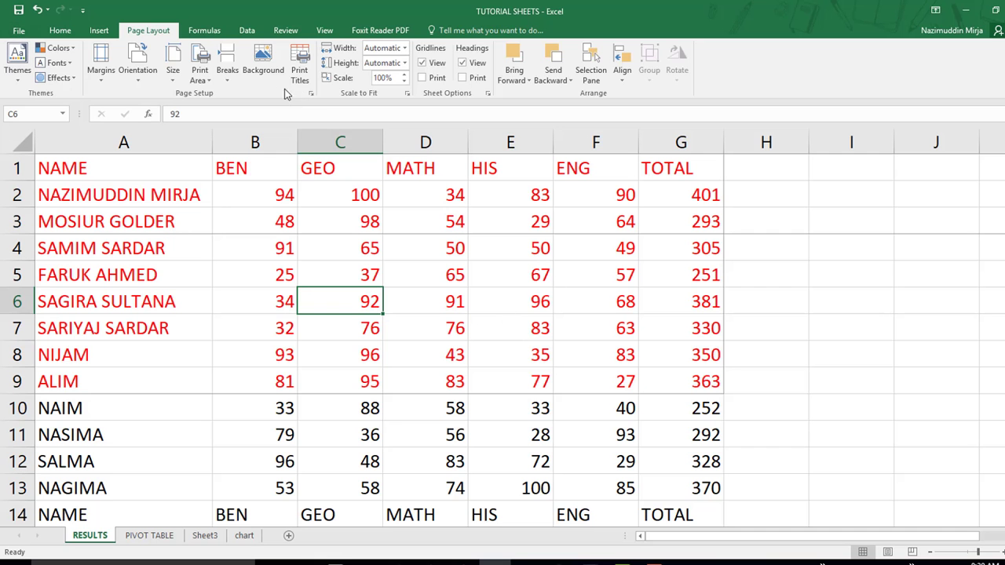
Try Remove Page Break, then check the print preview and return to the sheet.
click(227, 72)
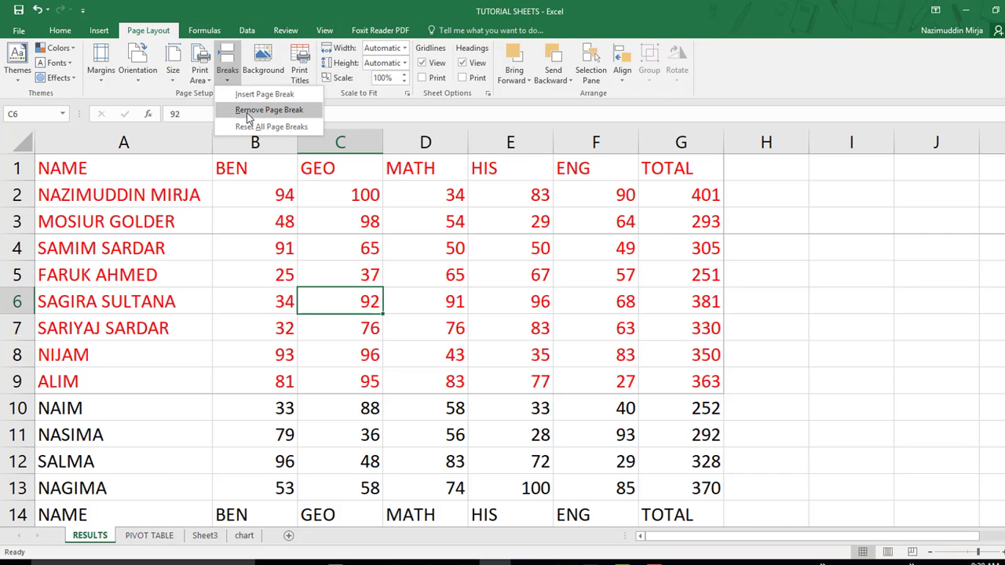
click(248, 112)
click(19, 30)
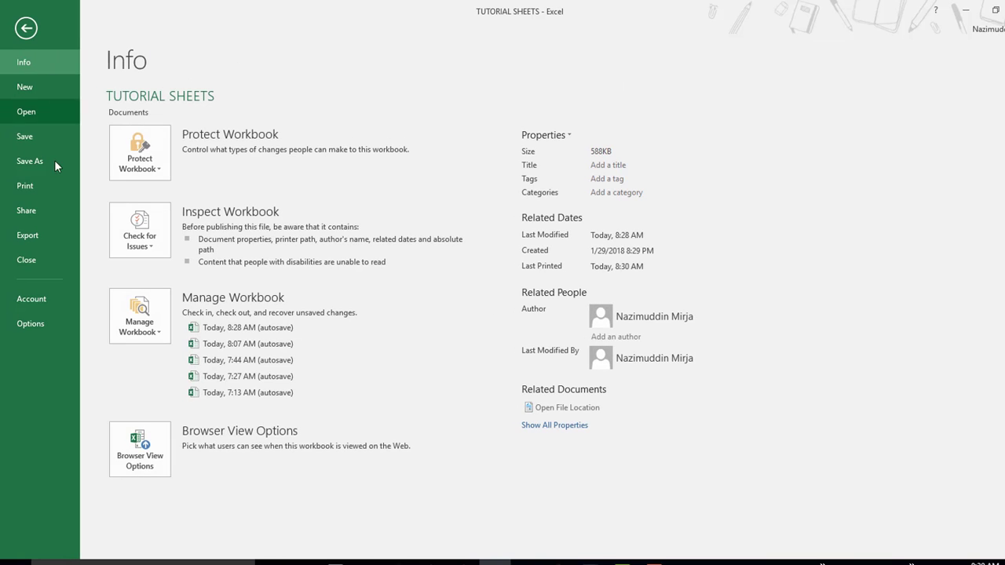
click(52, 189)
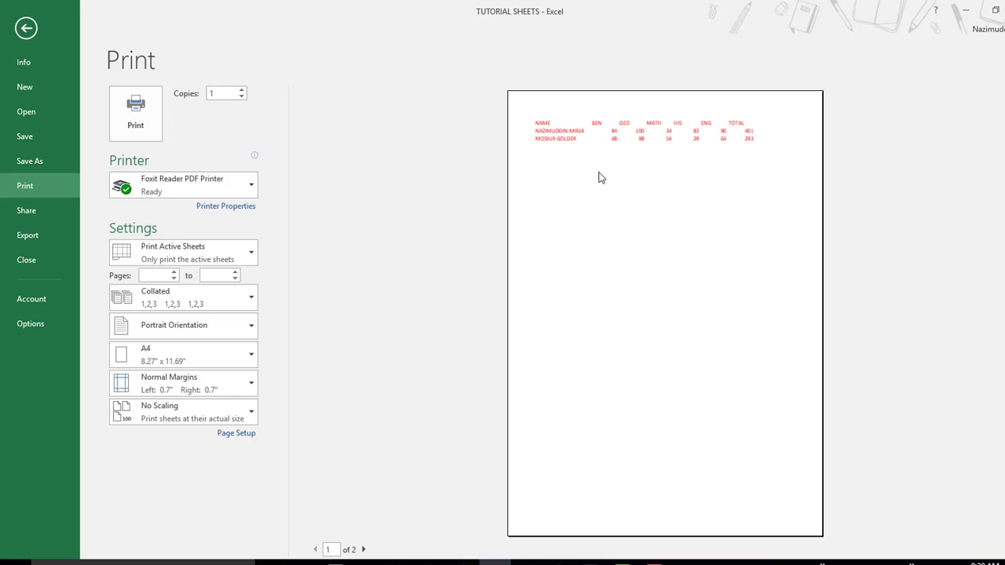
click(31, 35)
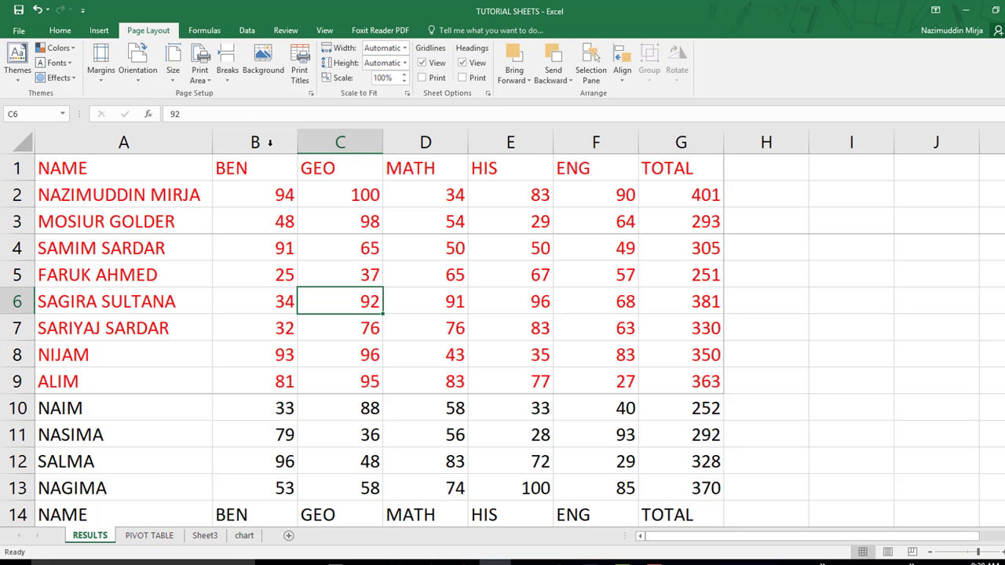
Select row 3 and try Remove Page Break again.
drag(51, 228, 697, 223)
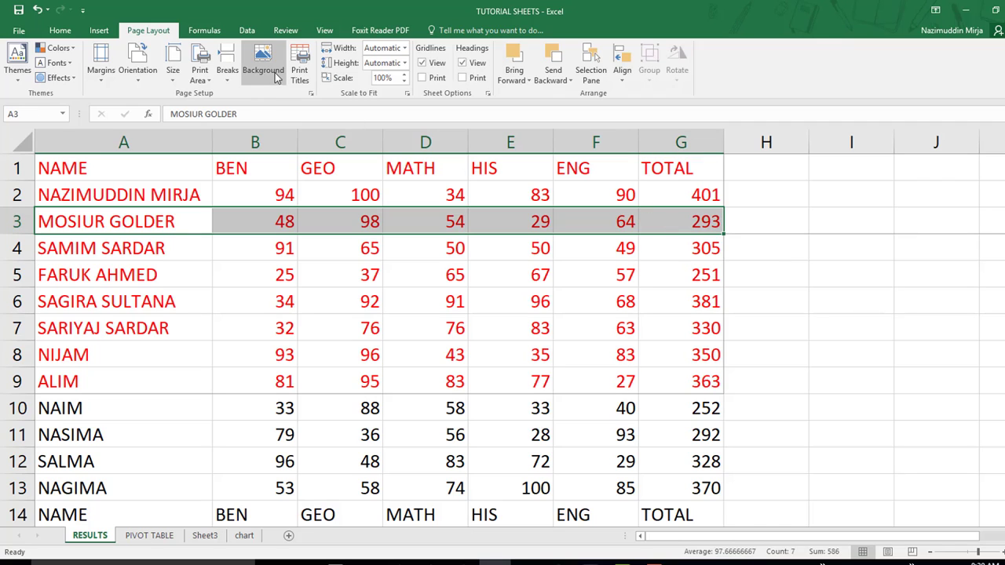
click(229, 77)
click(258, 110)
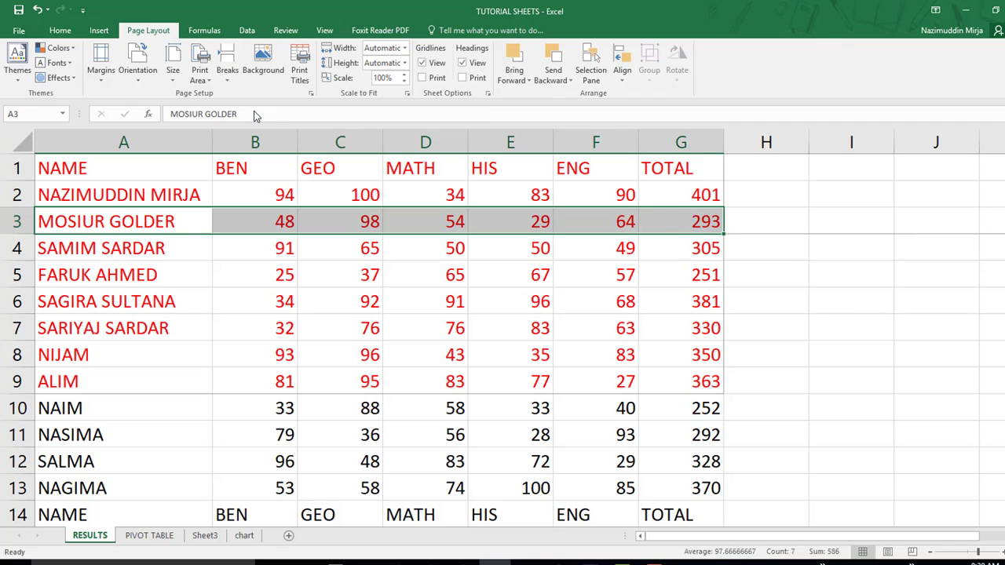
click(240, 281)
Select rows 3 and 4 and remove the page break between them.
drag(644, 250, 45, 222)
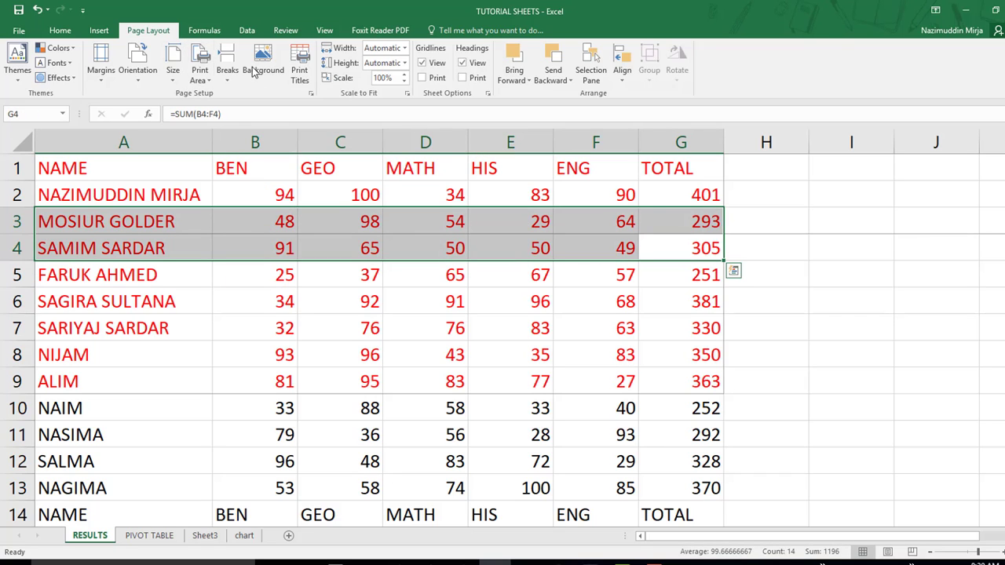
click(227, 75)
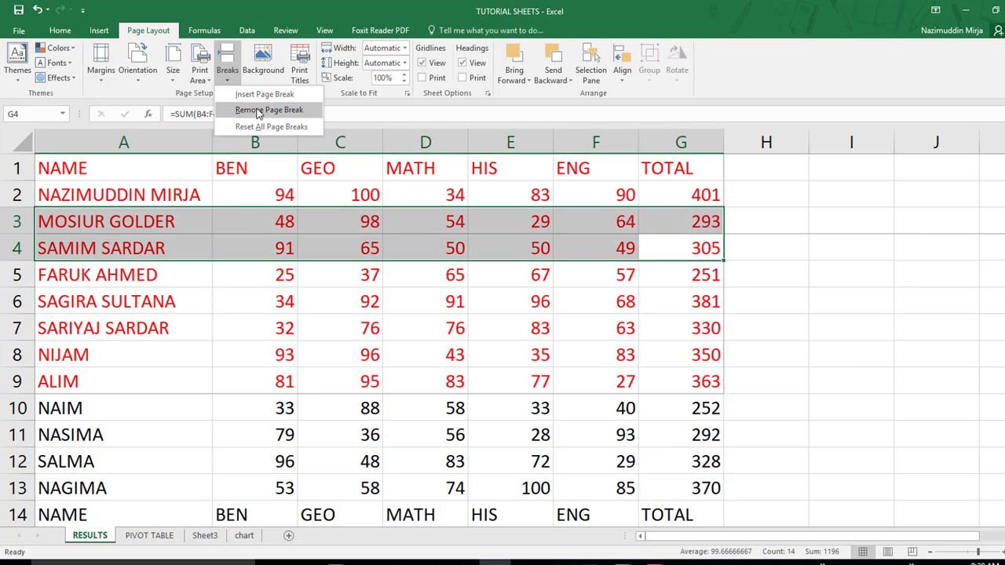
click(258, 110)
click(288, 348)
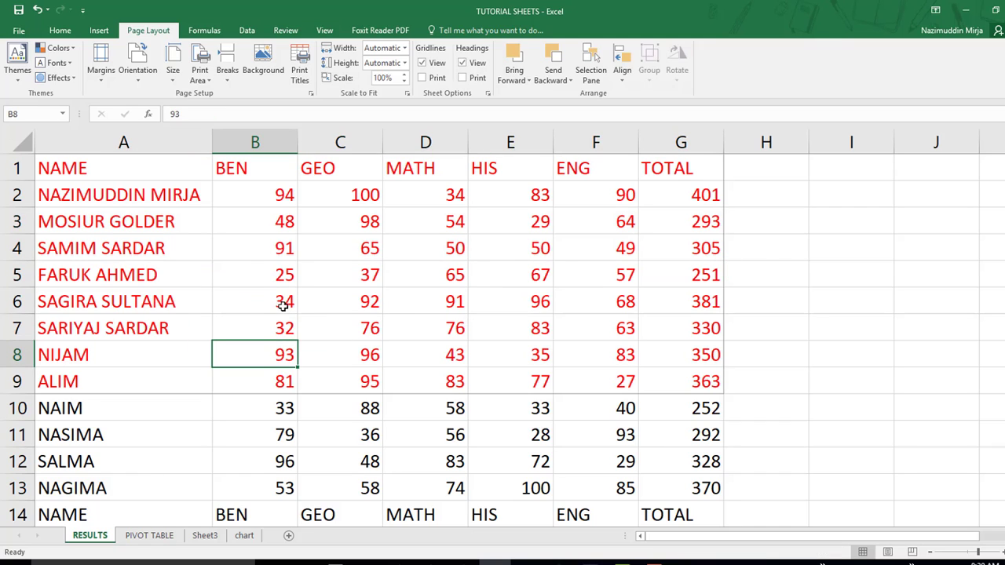
drag(67, 221, 680, 247)
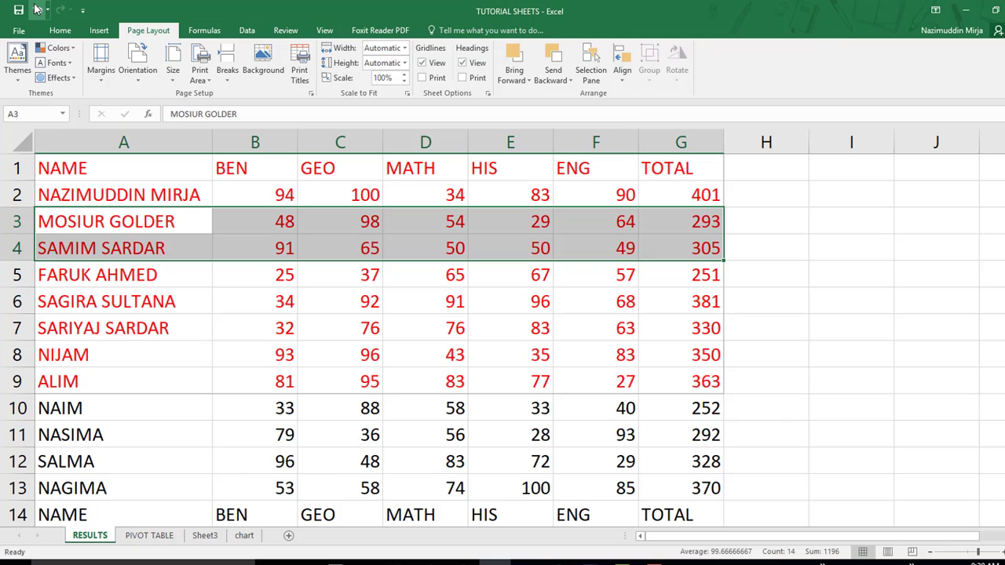
click(328, 239)
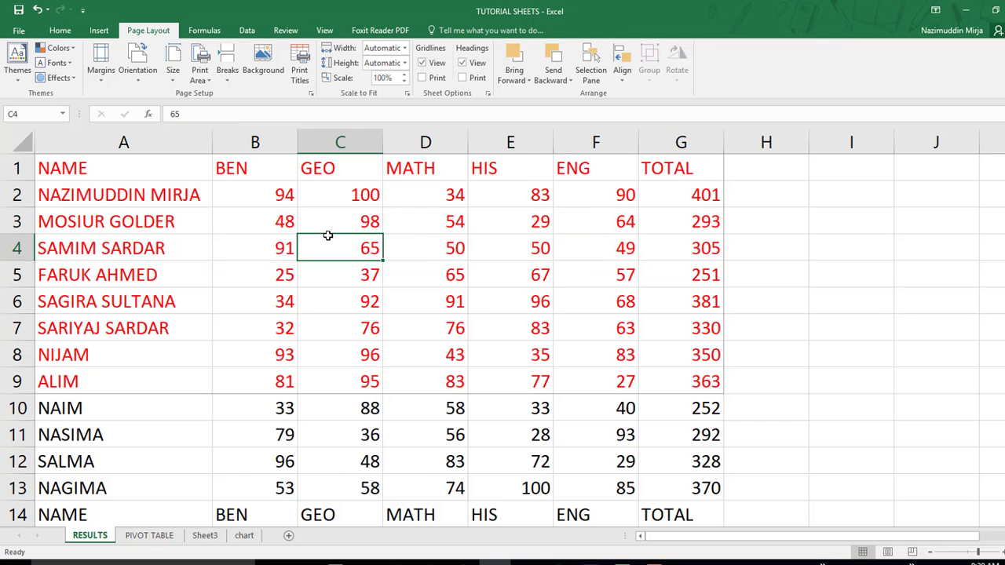
click(18, 33)
click(35, 195)
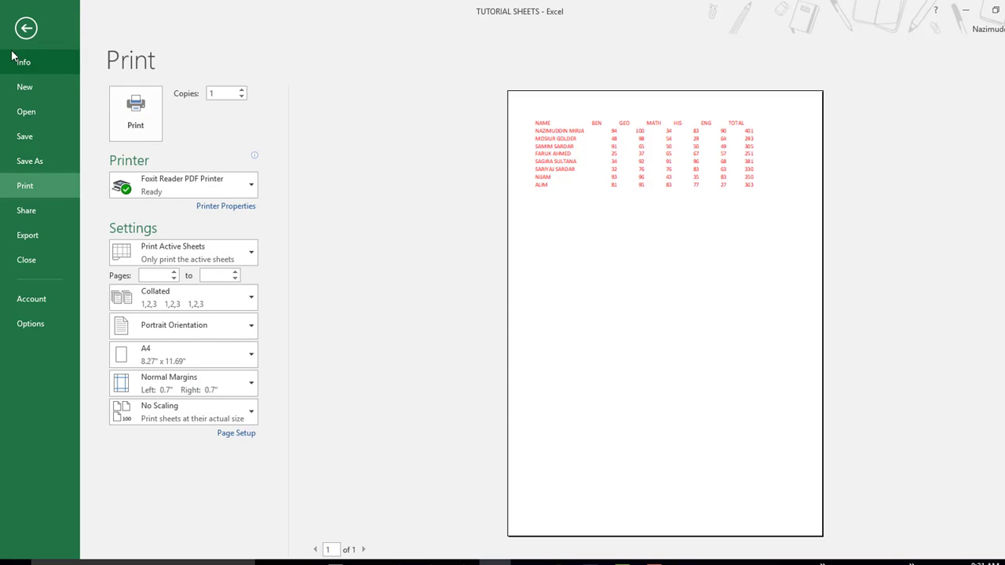
click(26, 29)
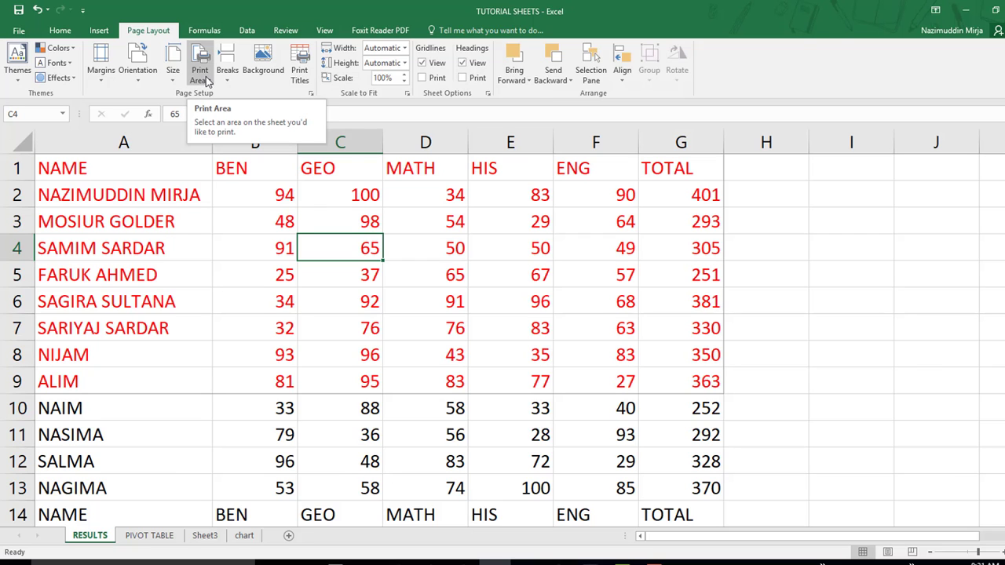
click(698, 380)
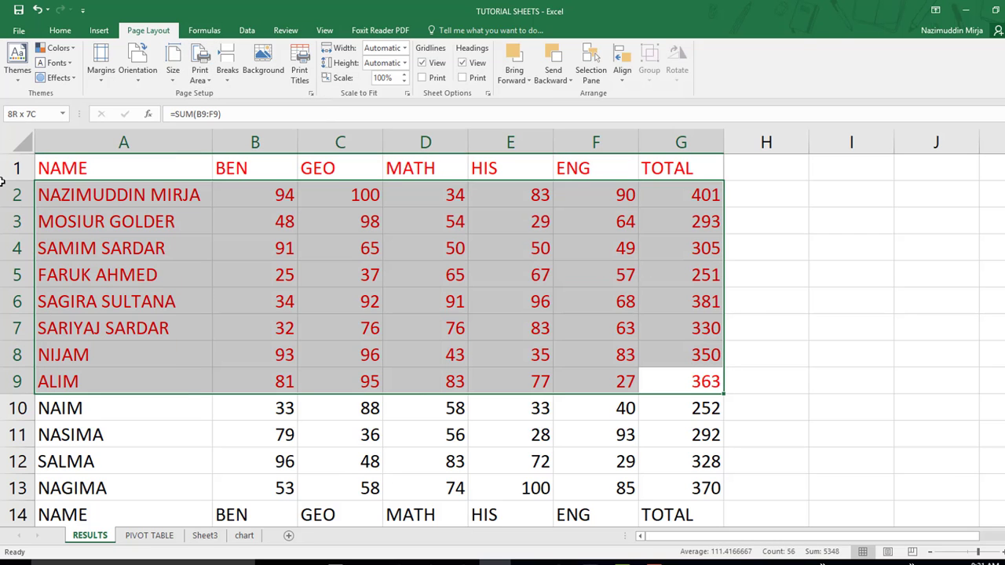
drag(677, 370, 47, 168)
click(18, 30)
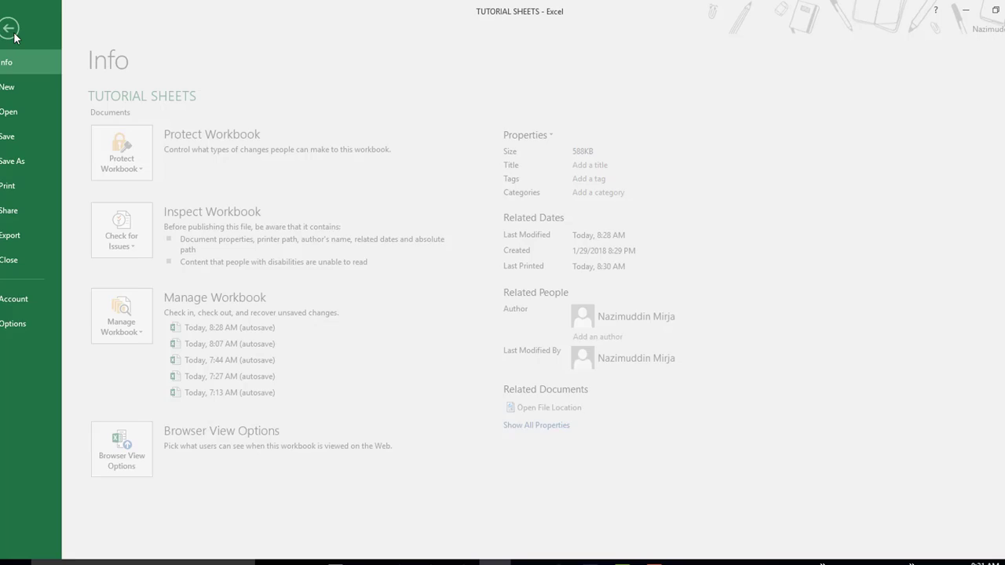
click(49, 184)
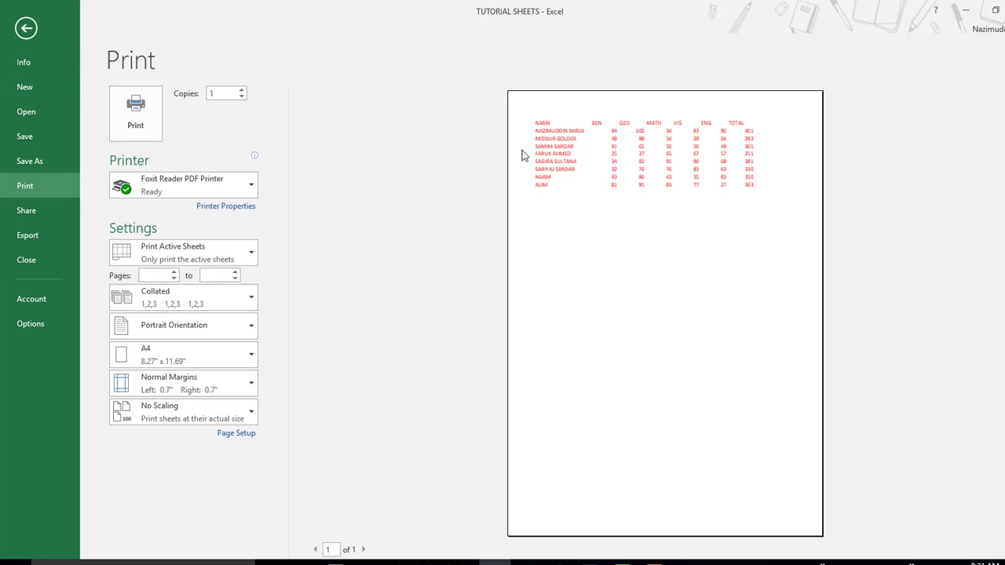
click(24, 35)
click(422, 297)
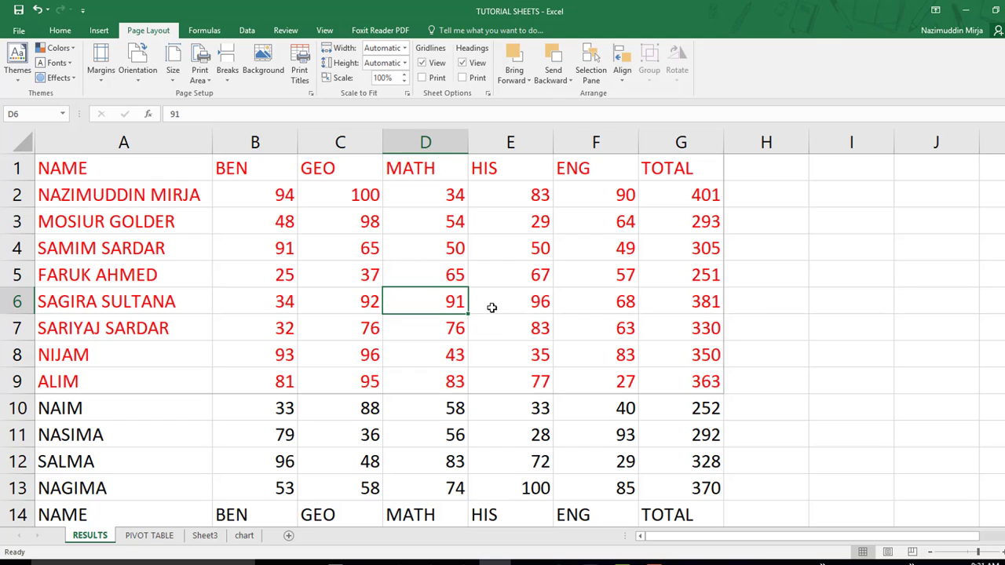
Clear the A1:G9 print area with Clear Print Area.
click(196, 81)
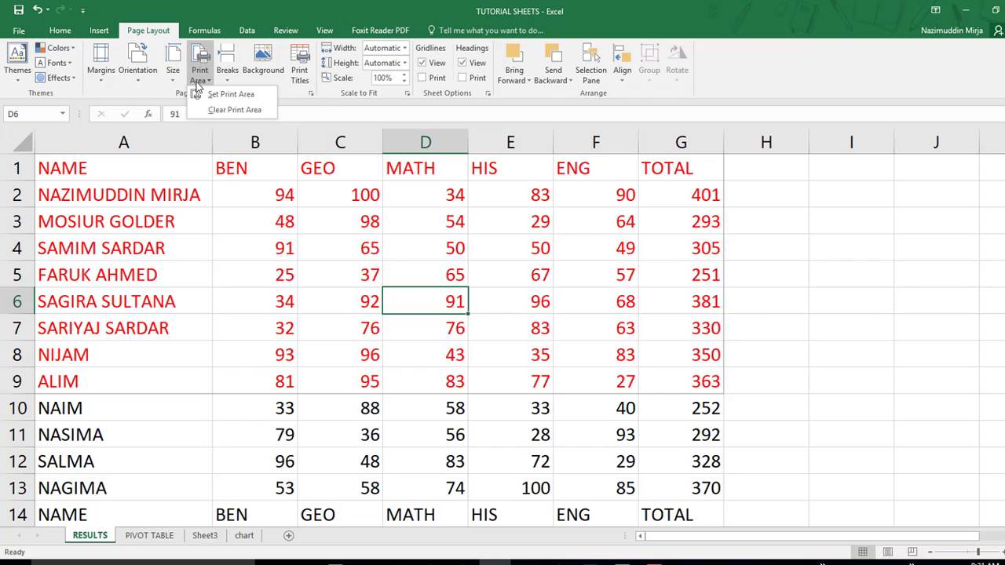
click(234, 110)
click(371, 275)
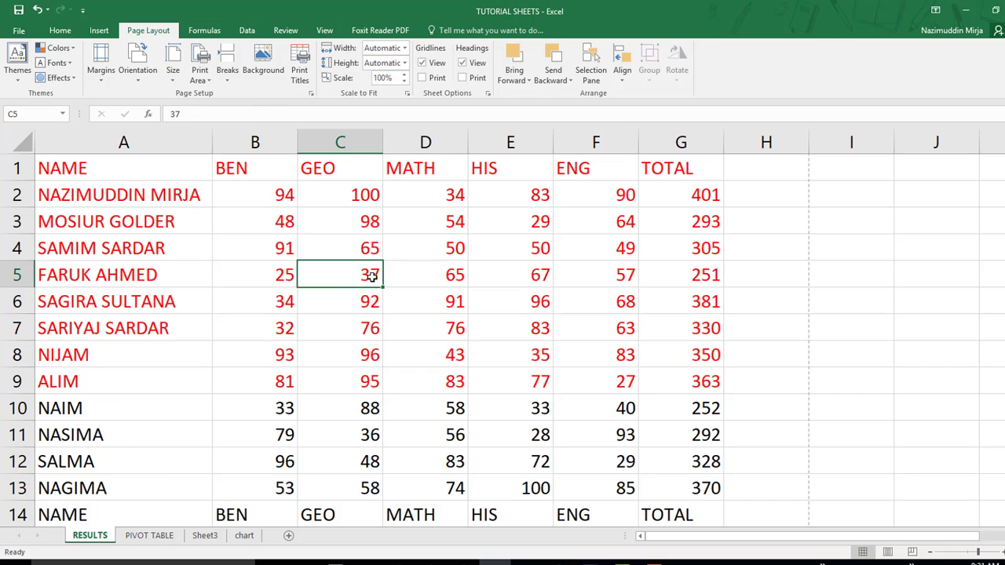
Confirm the print preview now shows all mark tables on one page, then return.
click(19, 30)
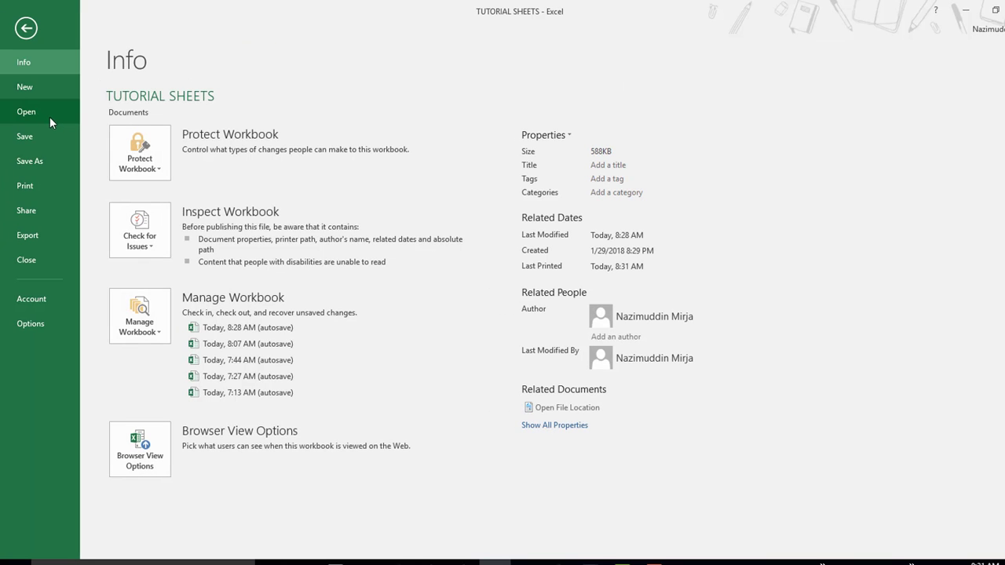
click(27, 186)
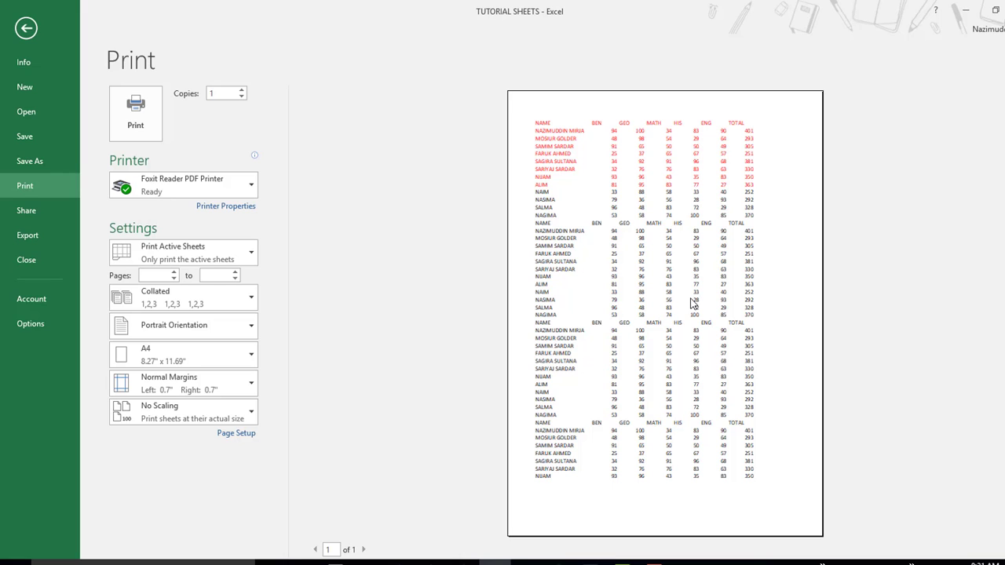
click(23, 32)
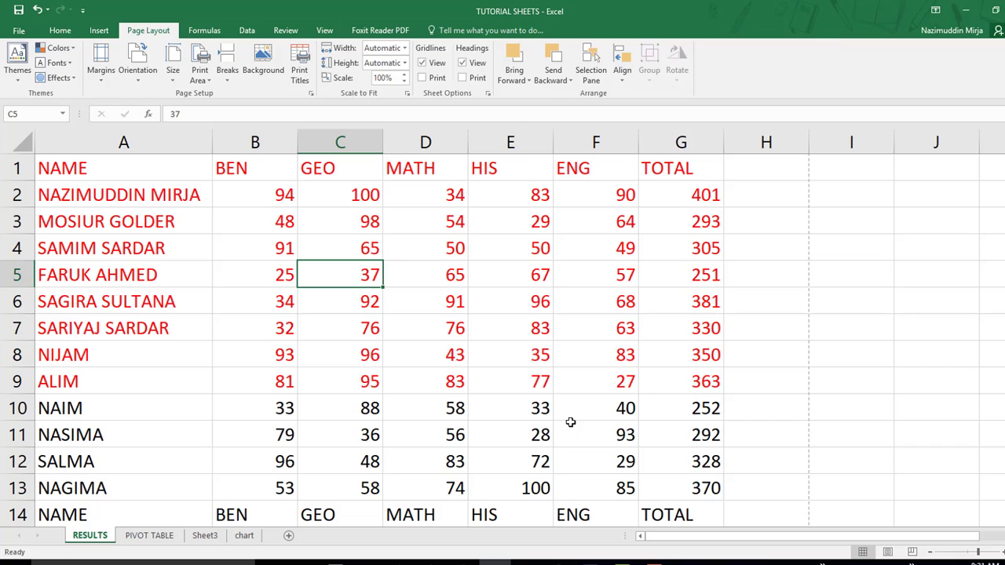
click(343, 142)
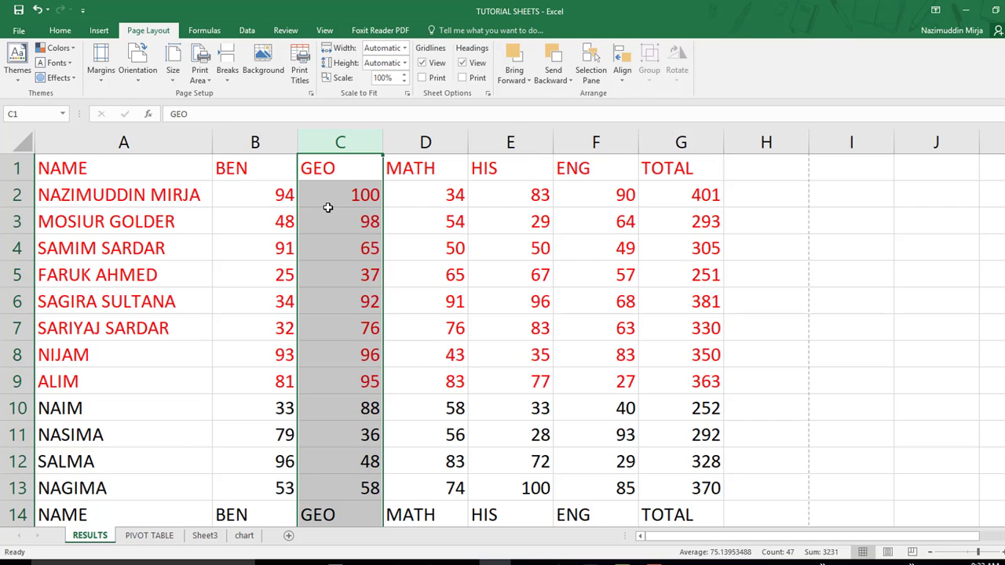
click(456, 220)
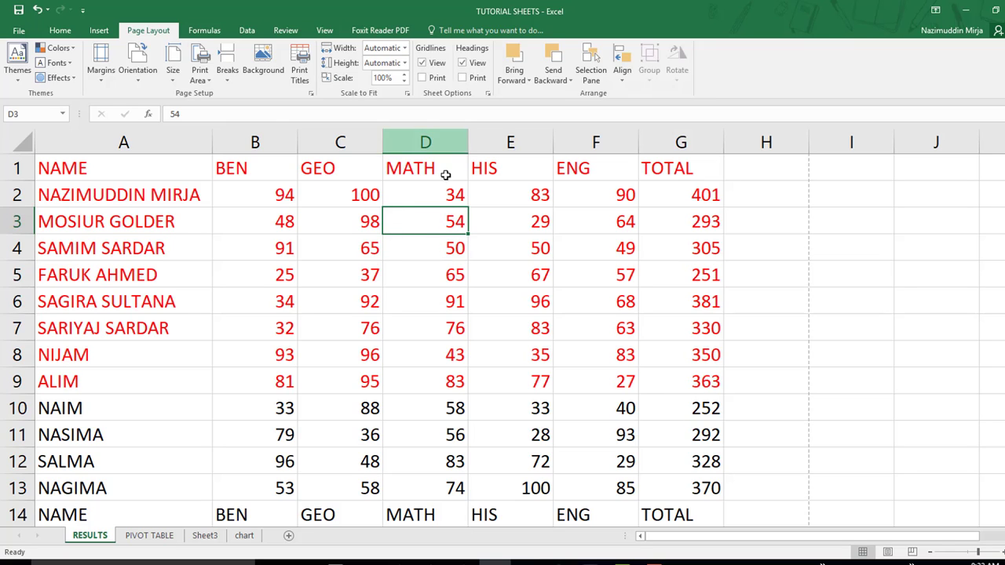
drag(685, 348, 457, 279)
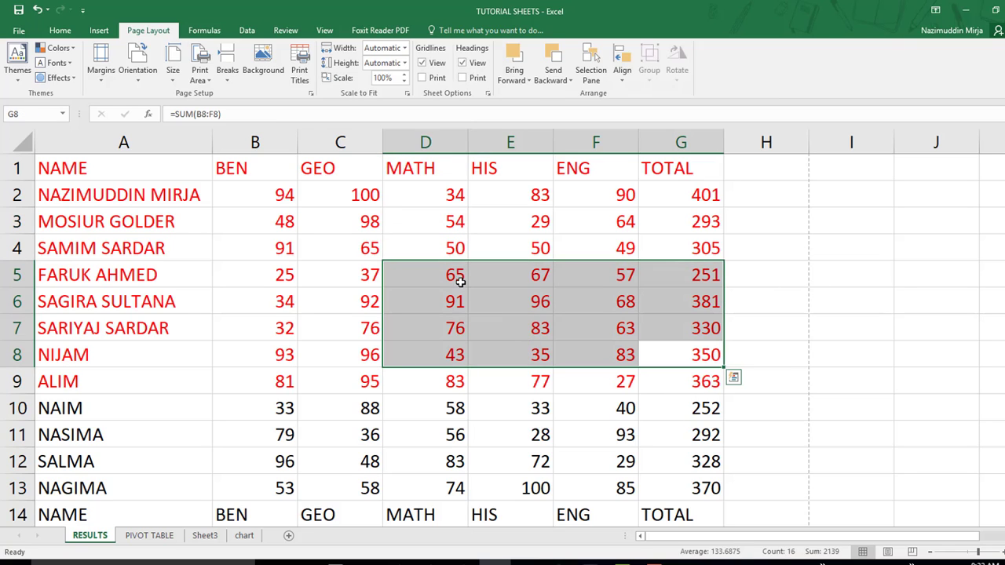
click(389, 225)
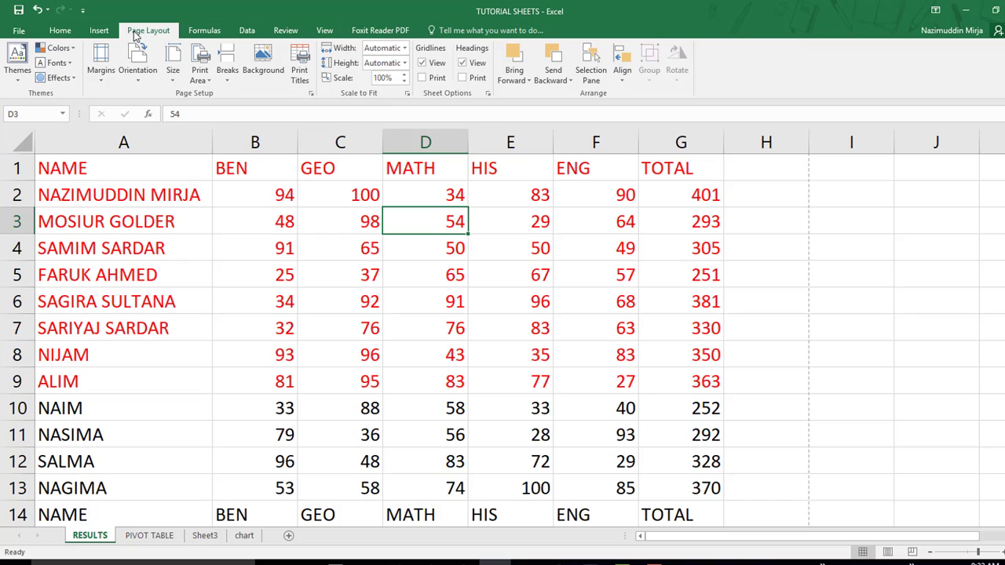
Insert the house photo from the computer as the RESULTS sheet background.
click(263, 69)
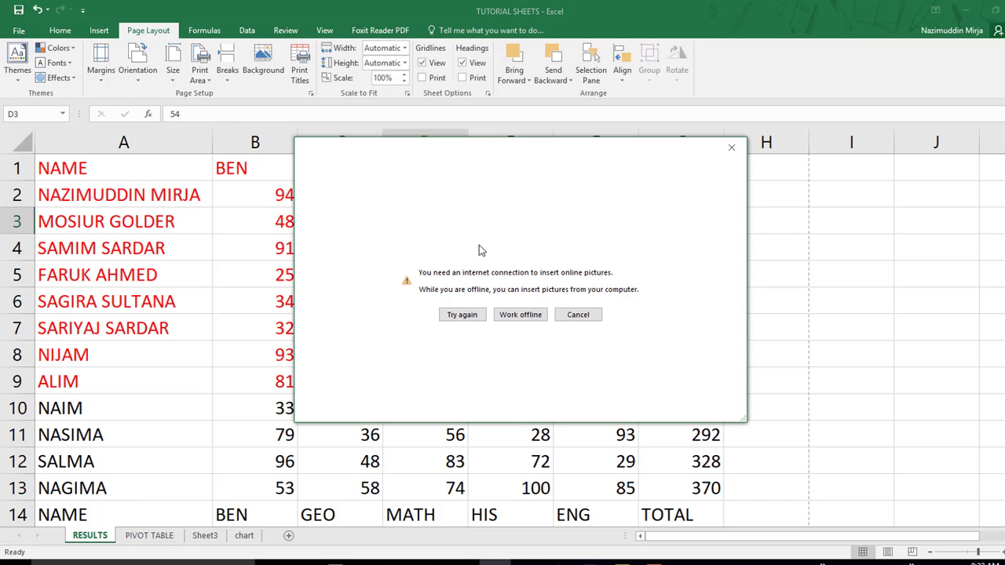
click(521, 315)
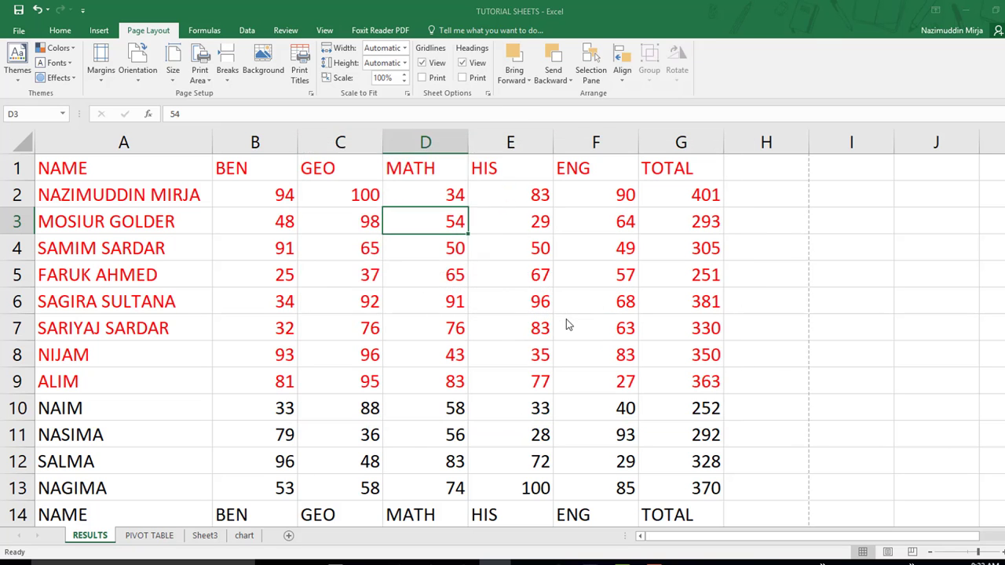
click(442, 116)
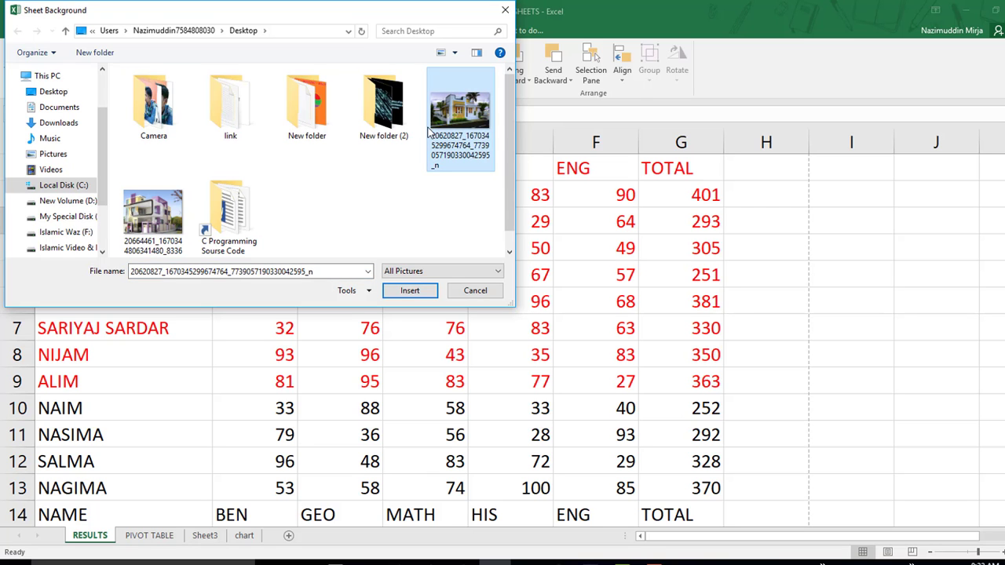
click(410, 292)
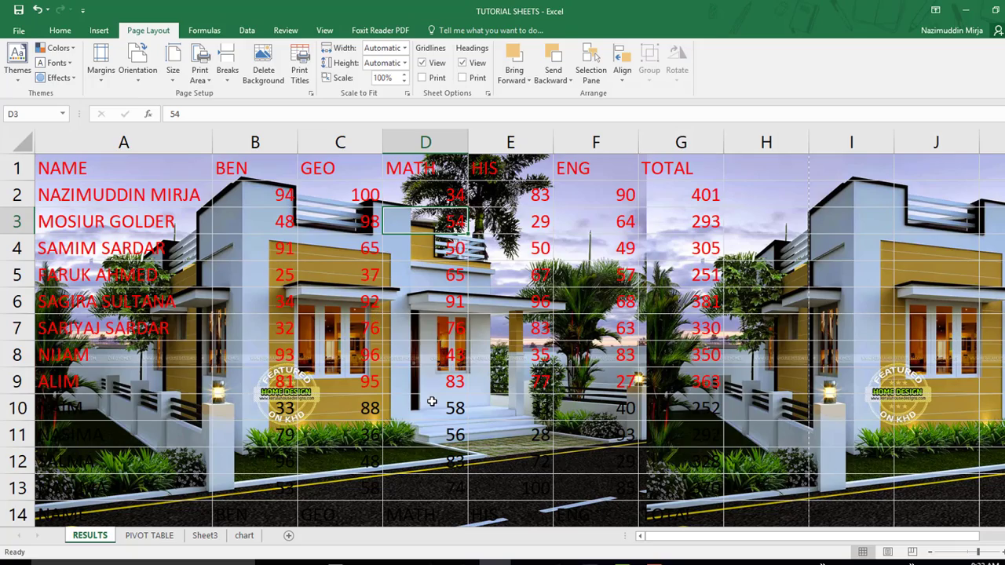
scroll(432, 403, down, 5)
scroll(436, 402, down, 3)
scroll(438, 402, down, 3)
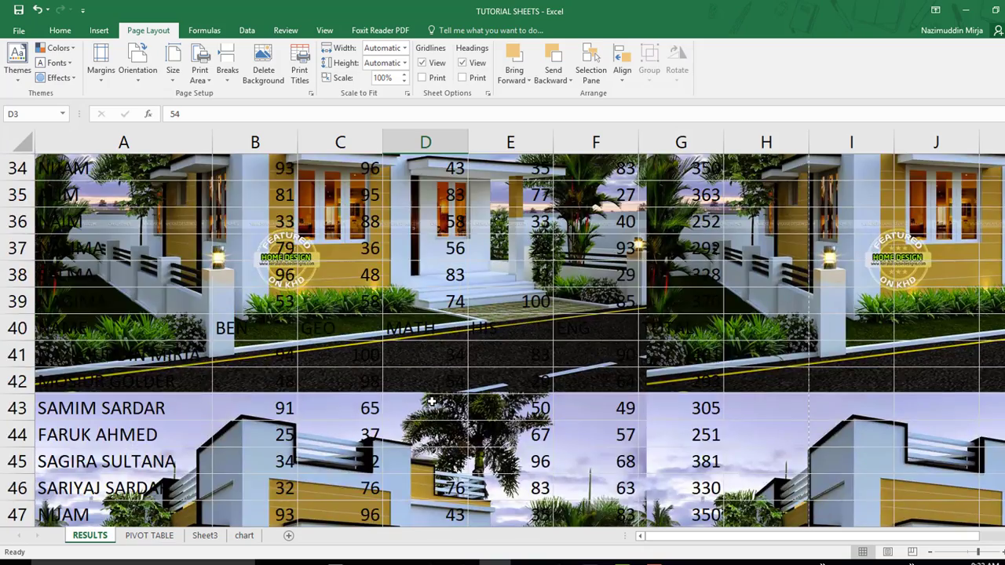
scroll(442, 401, up, 6)
scroll(442, 401, up, 5)
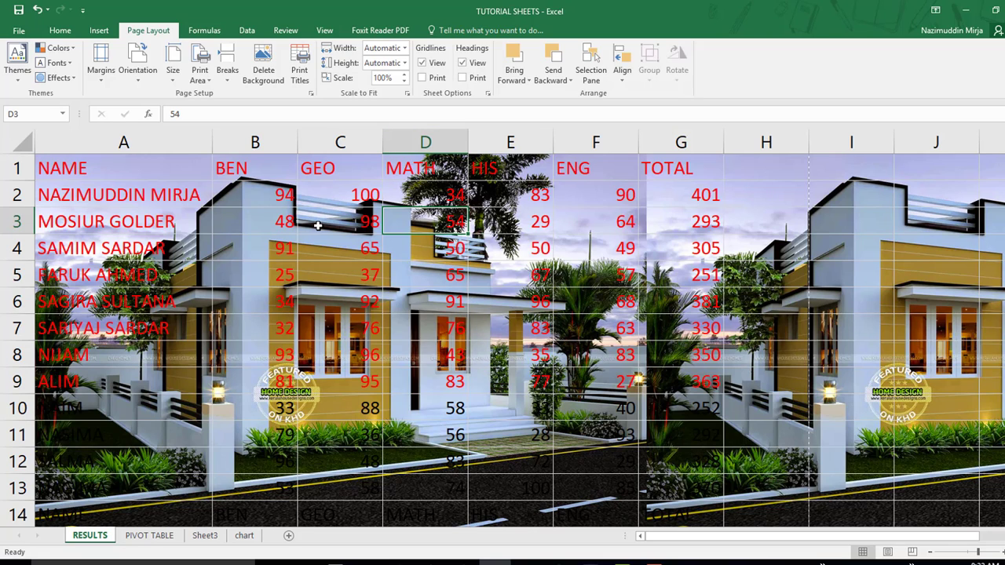
Delete the house background and open Page Setup's Sheet settings via Print Titles.
click(266, 66)
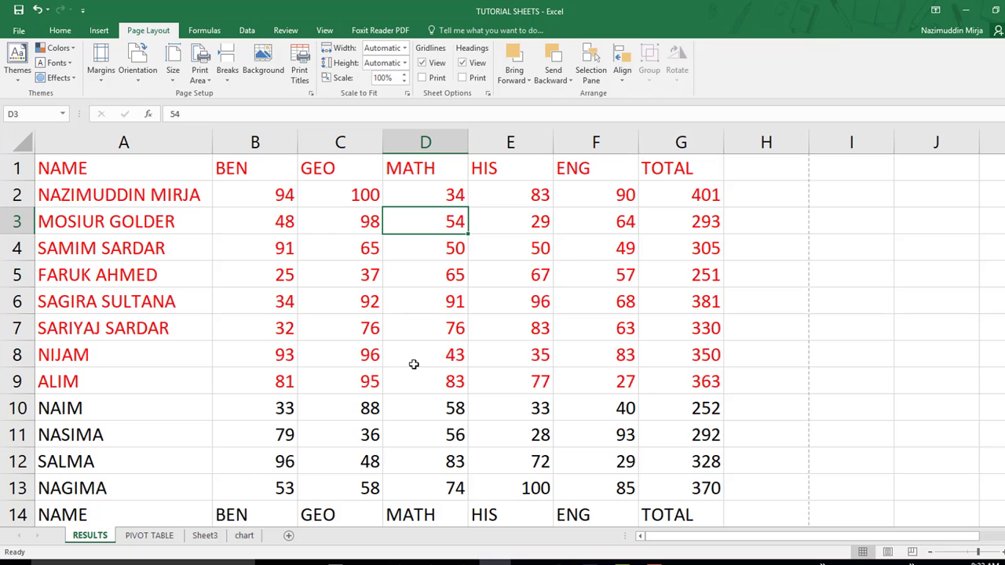
click(300, 75)
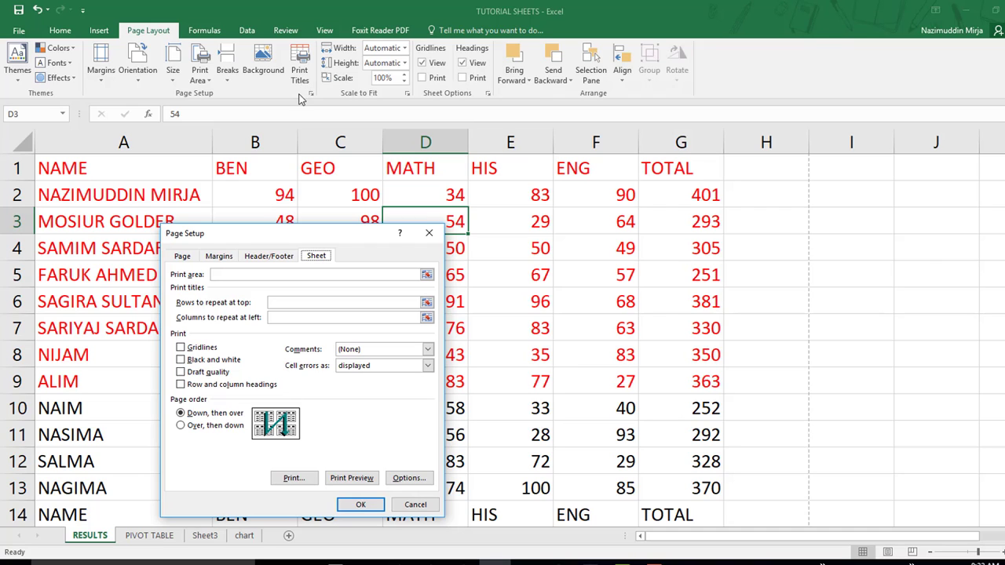
Close Page Setup, select A1:G9, then make C6 the active cell.
click(424, 233)
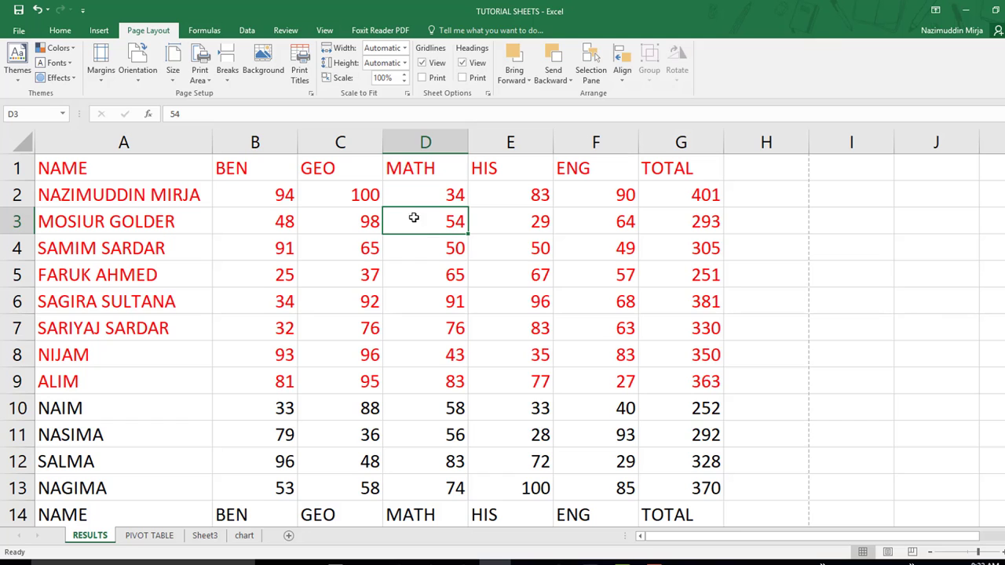
drag(706, 380, 118, 167)
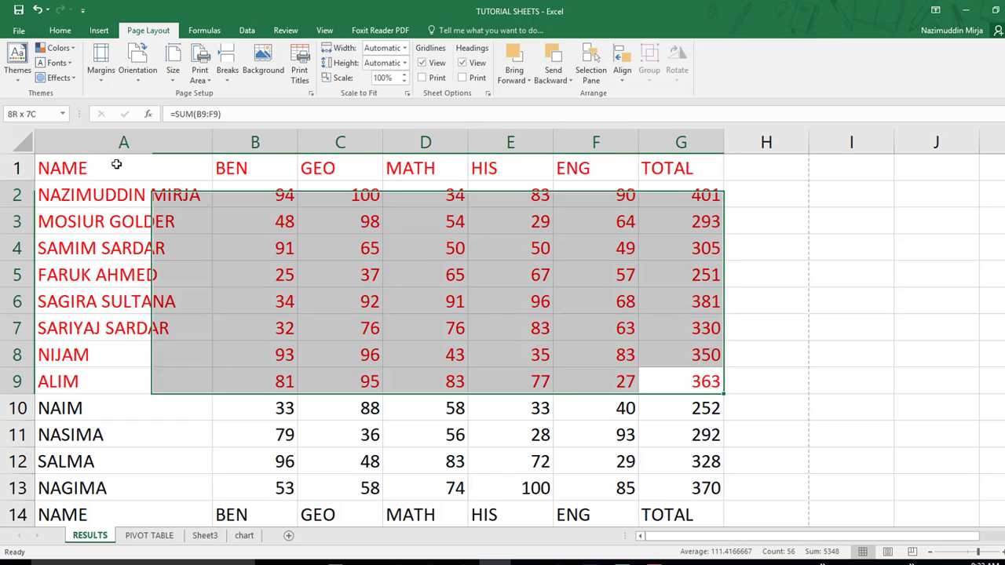
click(358, 306)
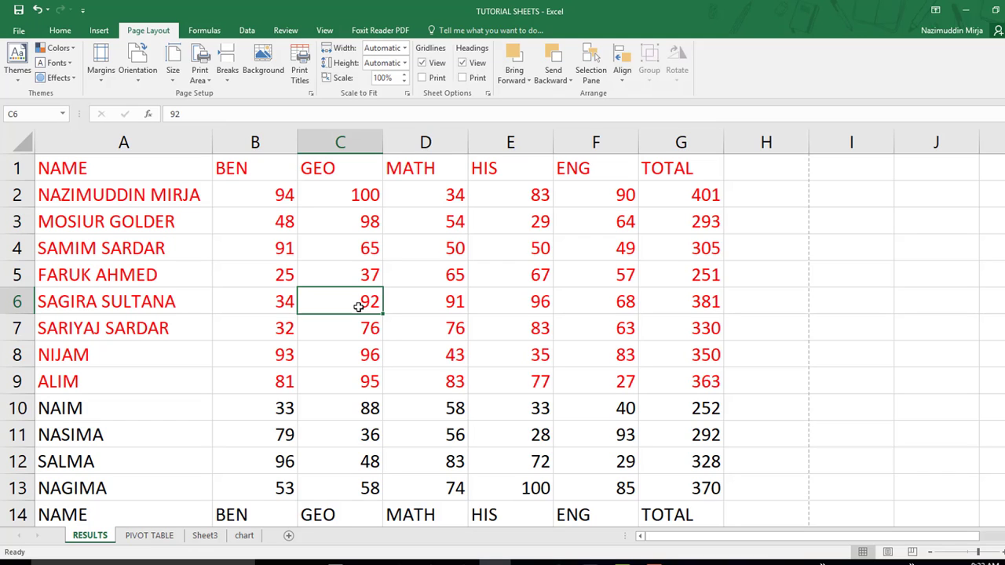